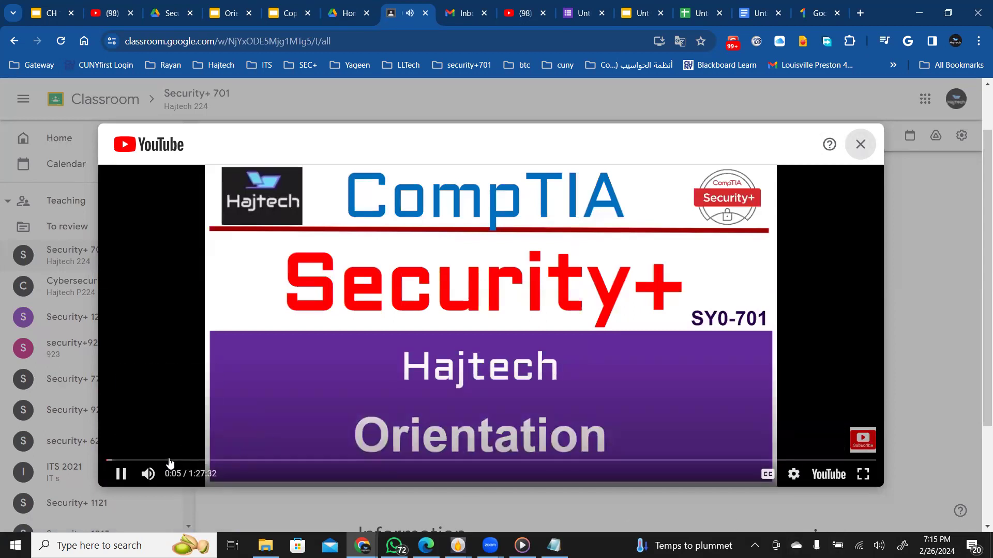
# Skim the Orientation security+ SY0 701 video at several points, close the player and collapse its post.
pyautogui.moveTo(169, 461); pyautogui.dragTo(173, 462)
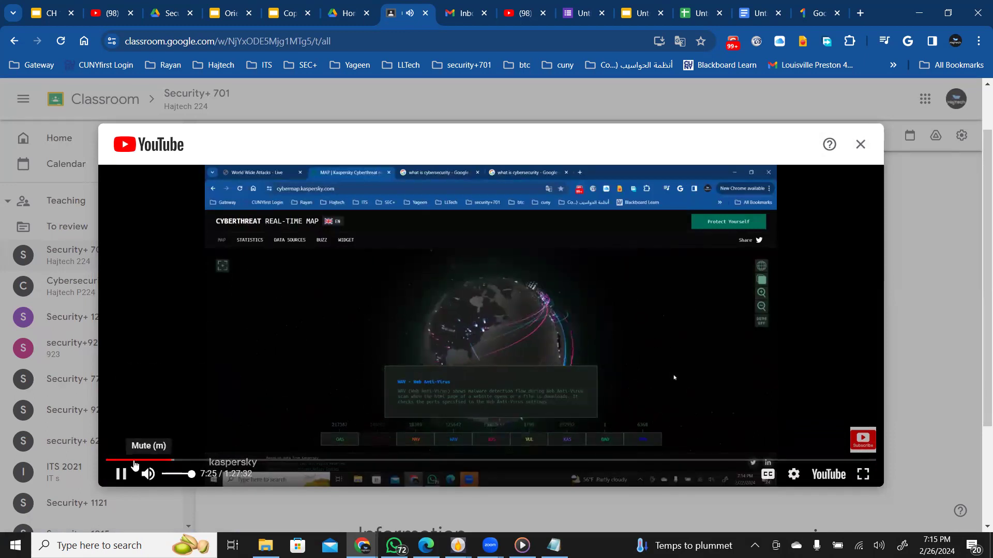
pyautogui.moveTo(136, 461); pyautogui.dragTo(134, 465)
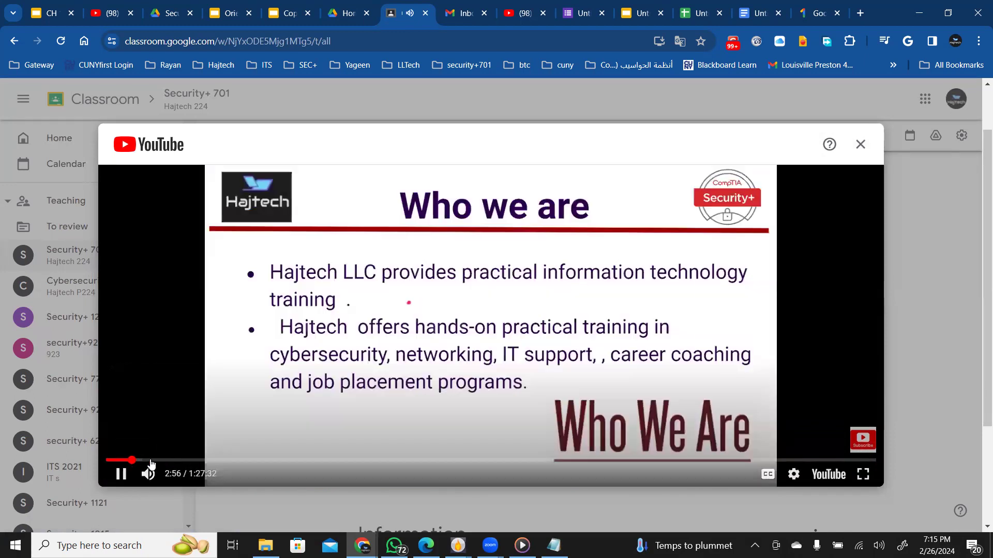
pyautogui.click(156, 460)
pyautogui.click(241, 461)
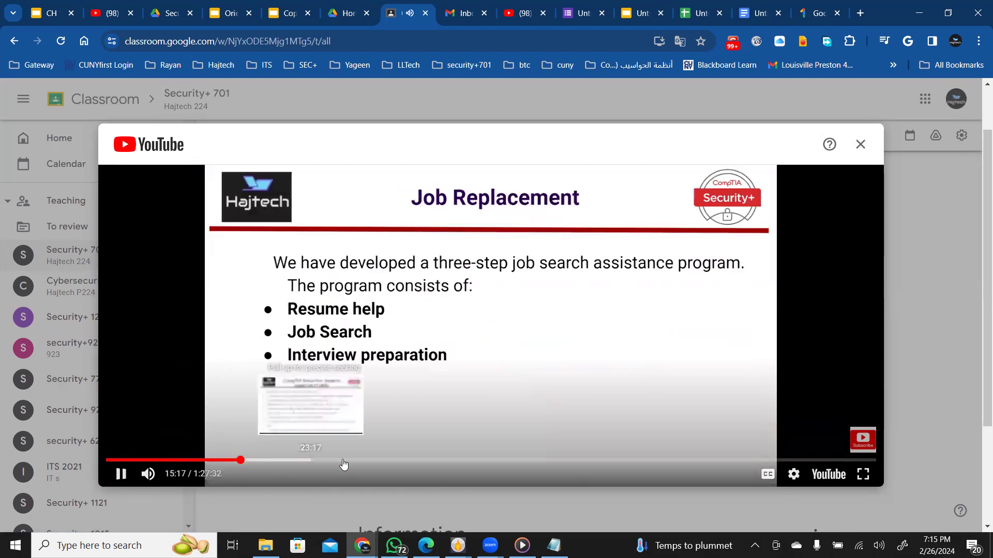
pyautogui.click(343, 461)
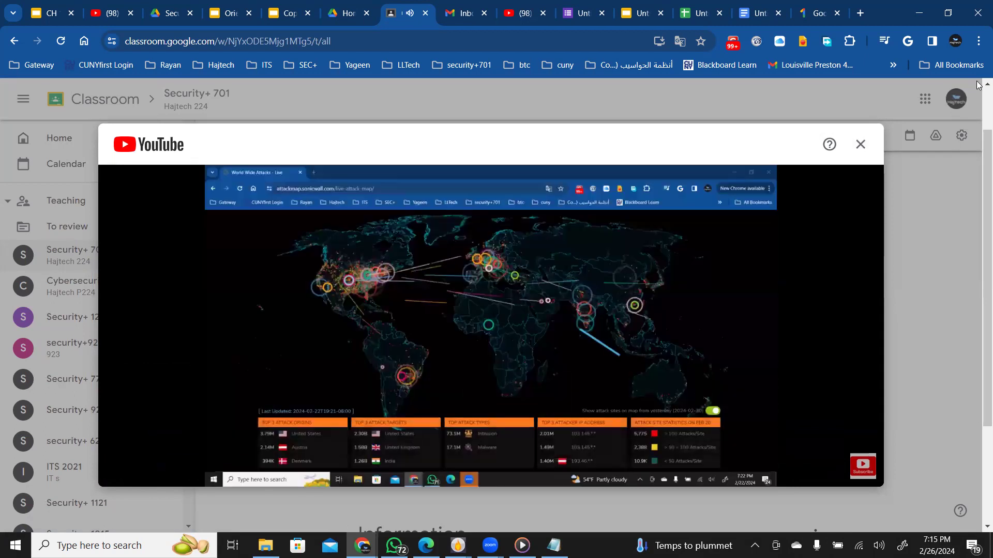
pyautogui.click(860, 145)
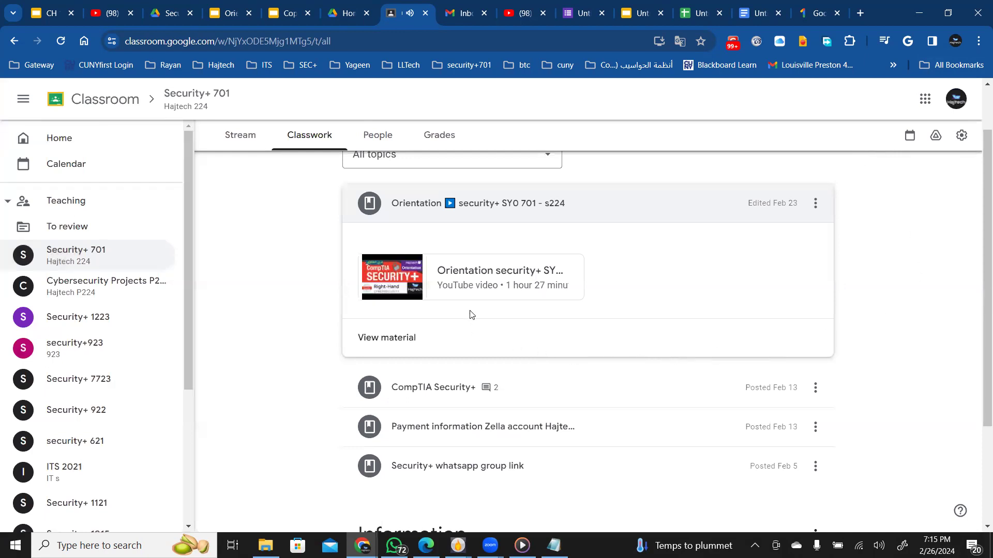
pyautogui.click(712, 202)
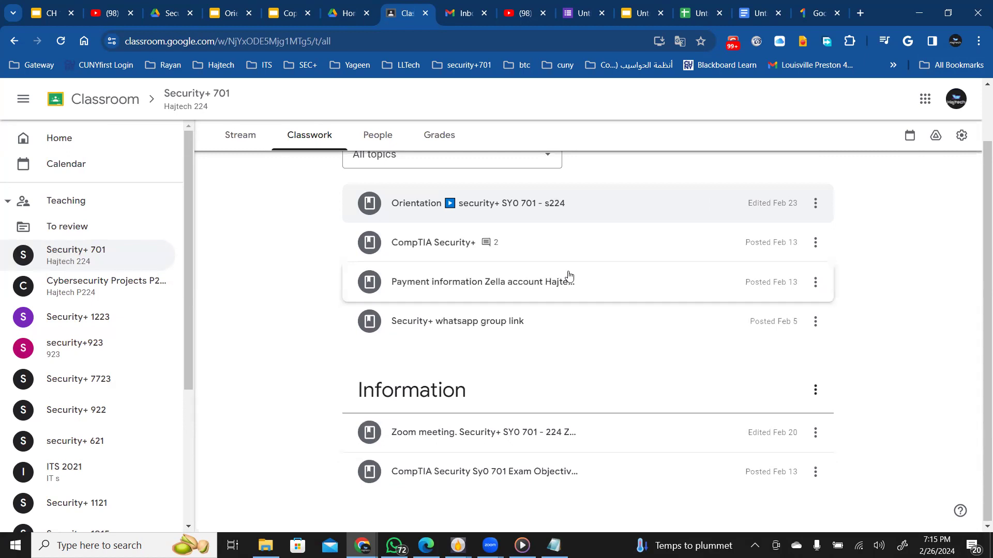
# Expand the CompTIA Security+ post, preview its attached Hajtech video and close the player.
pyautogui.click(452, 243)
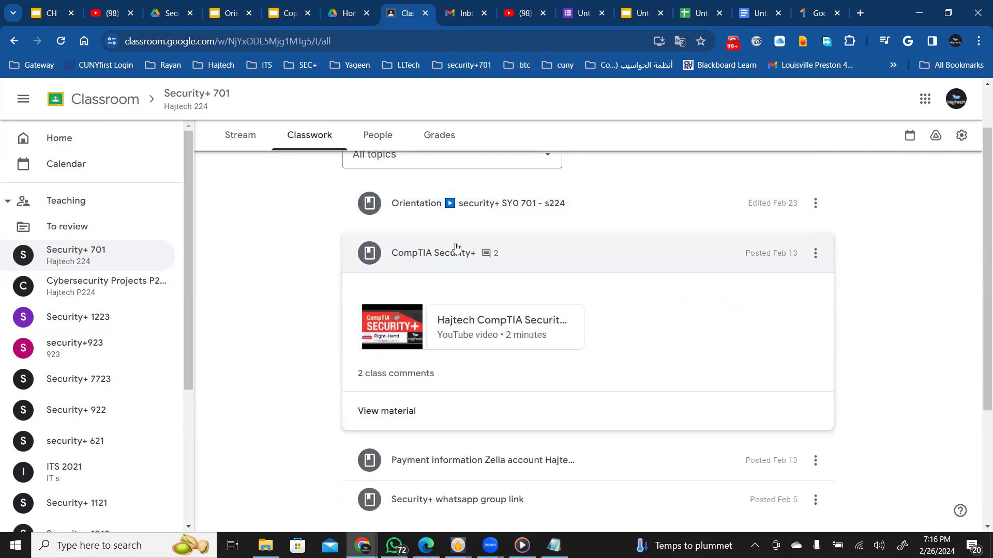
pyautogui.click(403, 327)
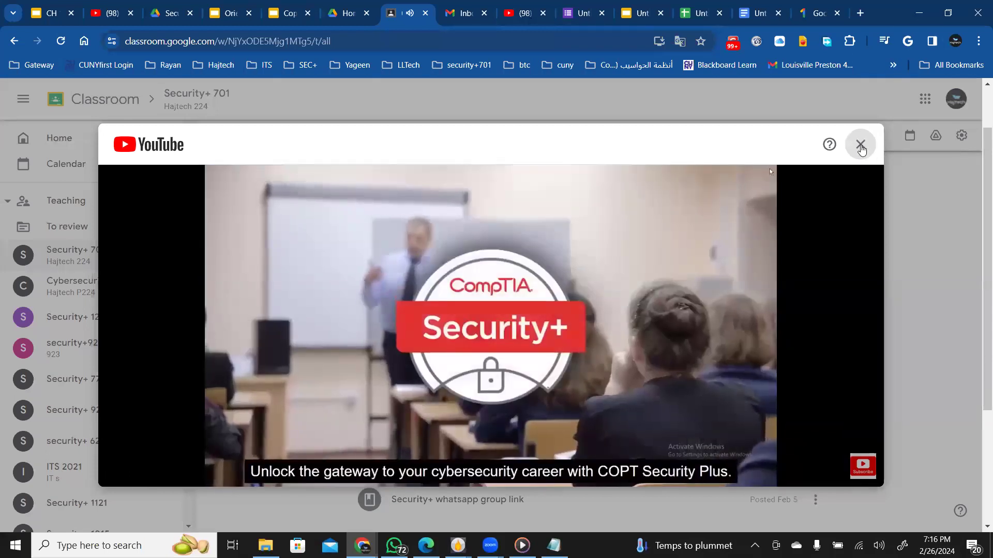
pyautogui.click(860, 147)
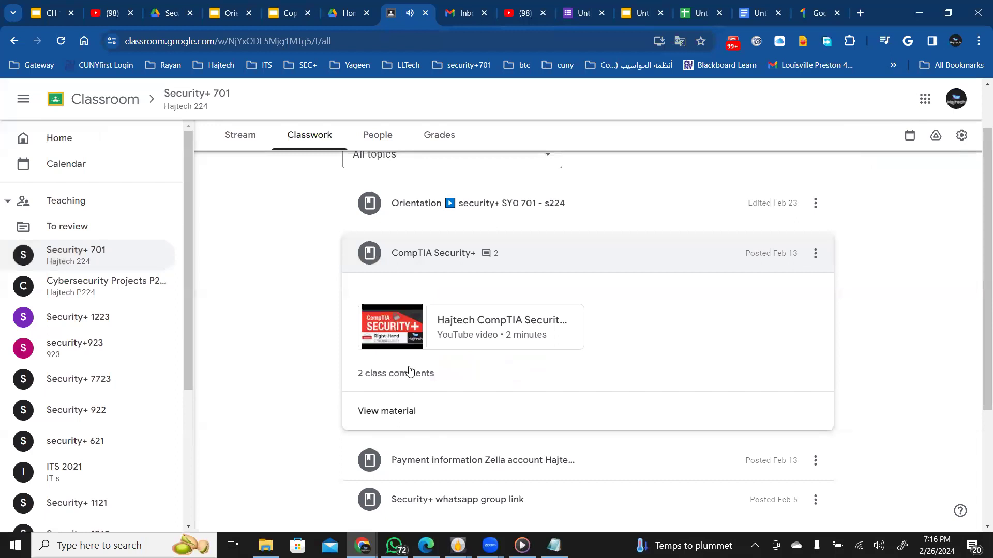
# Expand the Payment information post and the Security+ whatsapp group link post to view their contents.
pyautogui.scroll(-2, 869, 387)
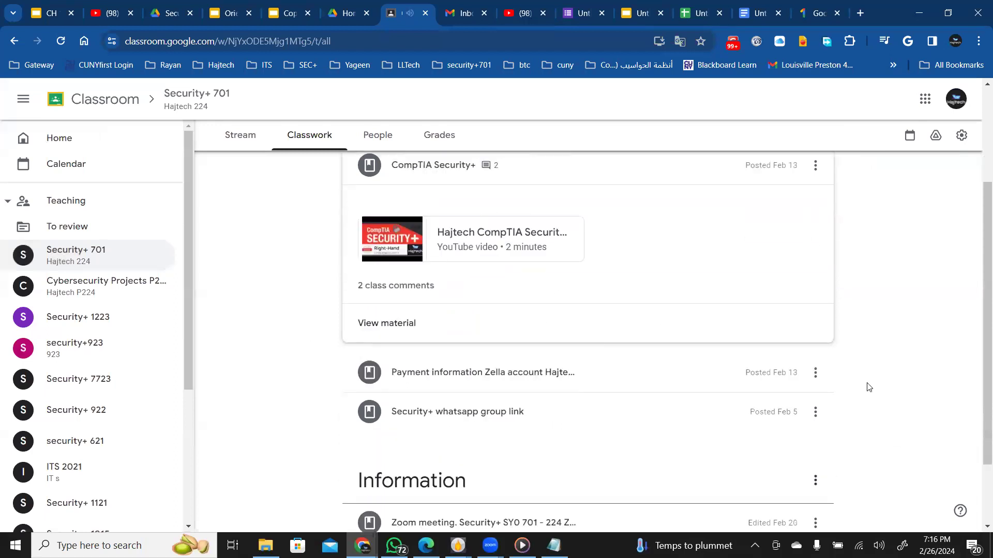
pyautogui.scroll(-1, 868, 387)
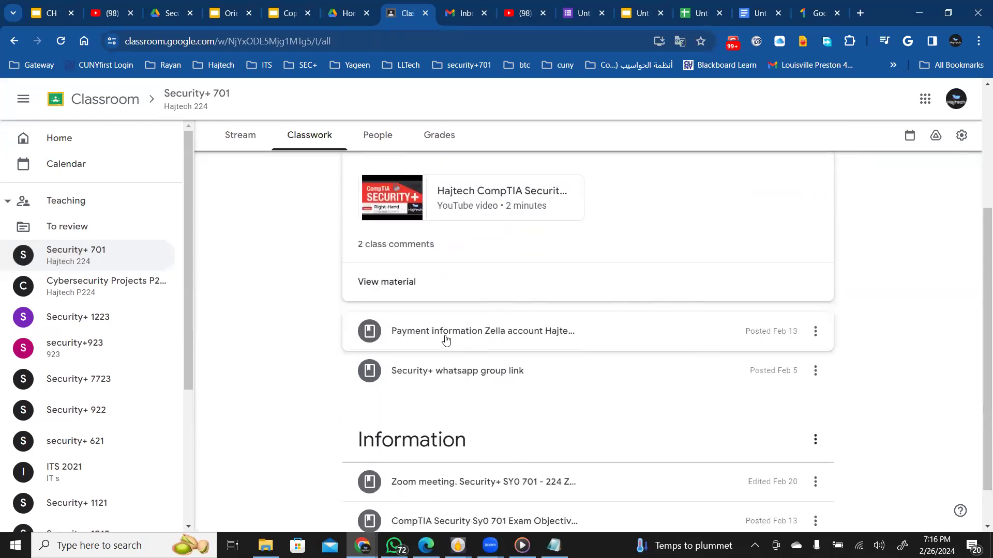
pyautogui.click(482, 333)
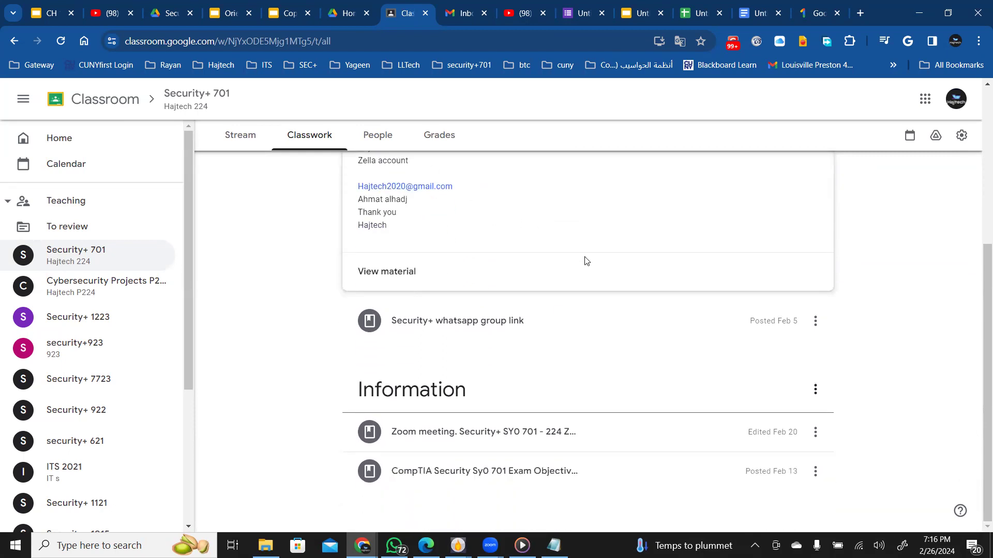
pyautogui.click(513, 326)
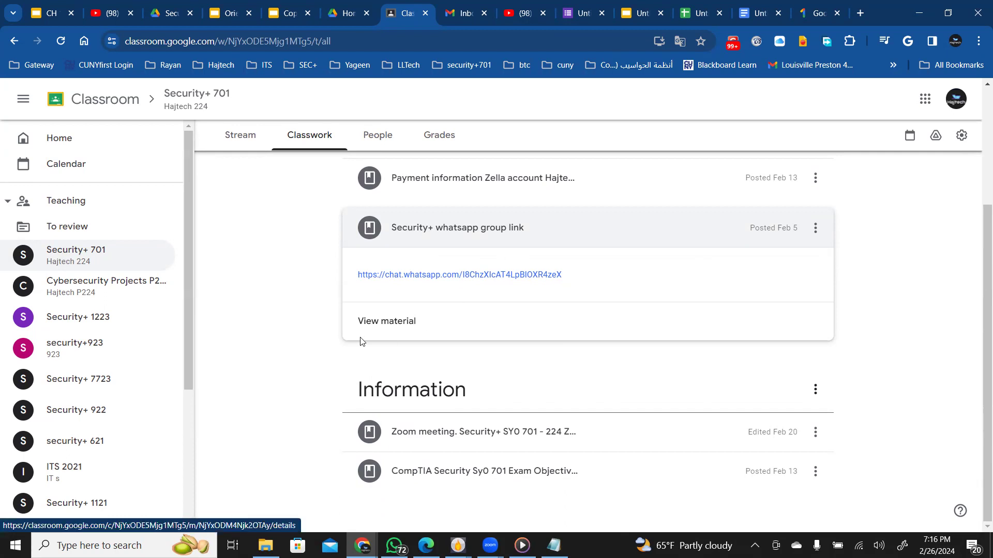
# Expand the Zoom meeting post under Information and read through its meeting credentials, class times and join links.
pyautogui.click(480, 432)
pyautogui.scroll(-3, 569, 420)
pyautogui.scroll(3, 565, 421)
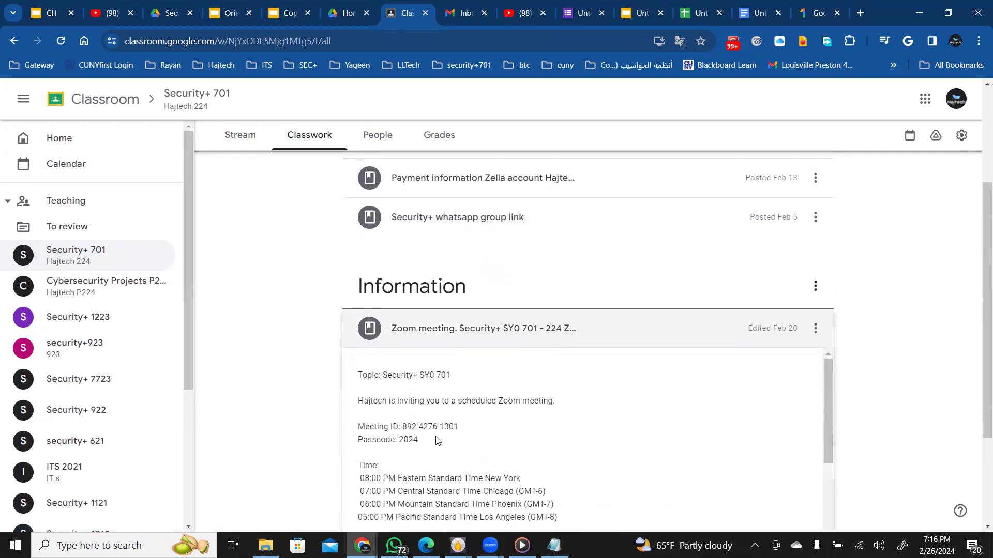
pyautogui.moveTo(425, 444); pyautogui.dragTo(465, 444)
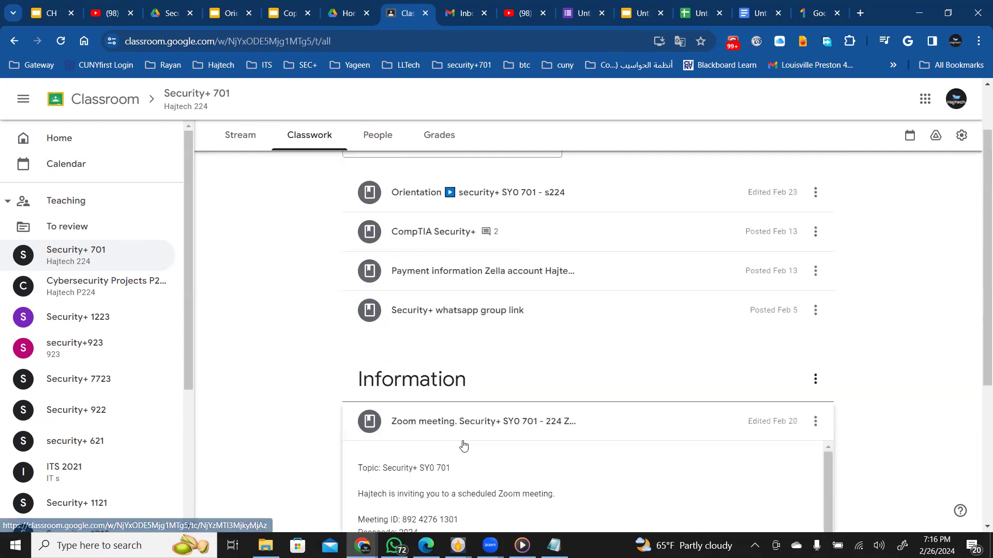
pyautogui.scroll(-2, 602, 468)
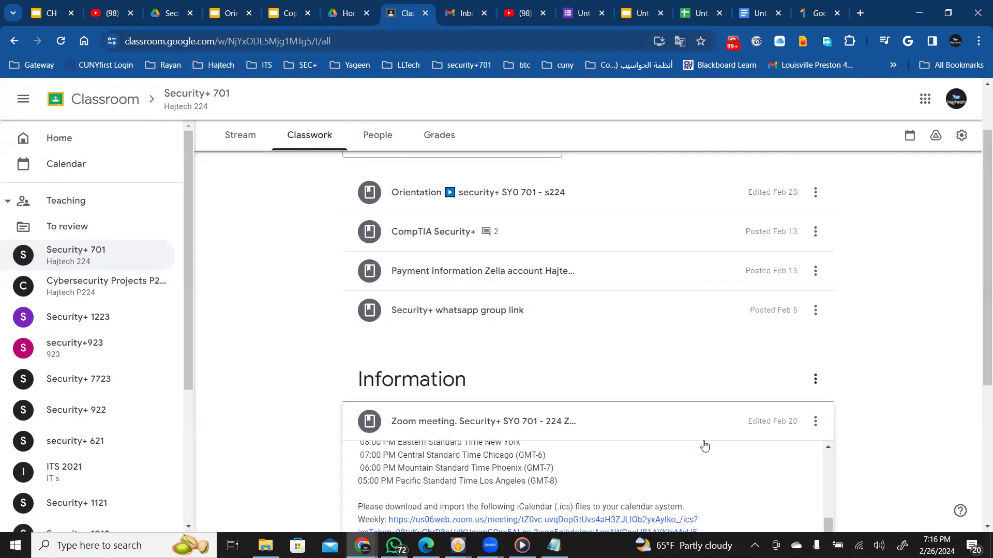
pyautogui.scroll(2, 705, 443)
pyautogui.scroll(-5, 936, 403)
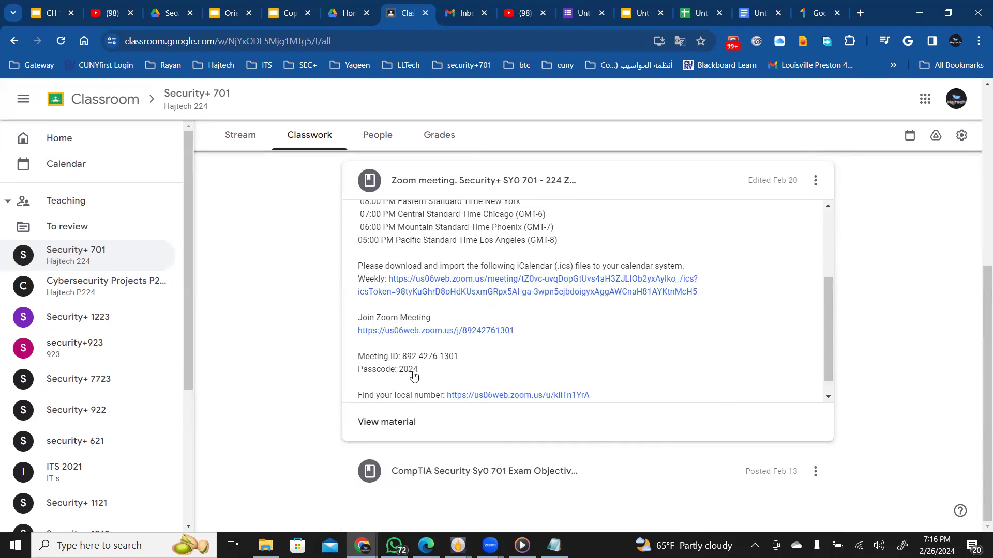
# Open the 701CompTIA-Security-SY0-701-Exam-Objectives.pdf attachment from the exam objectives post, then close the preview.
pyautogui.click(549, 472)
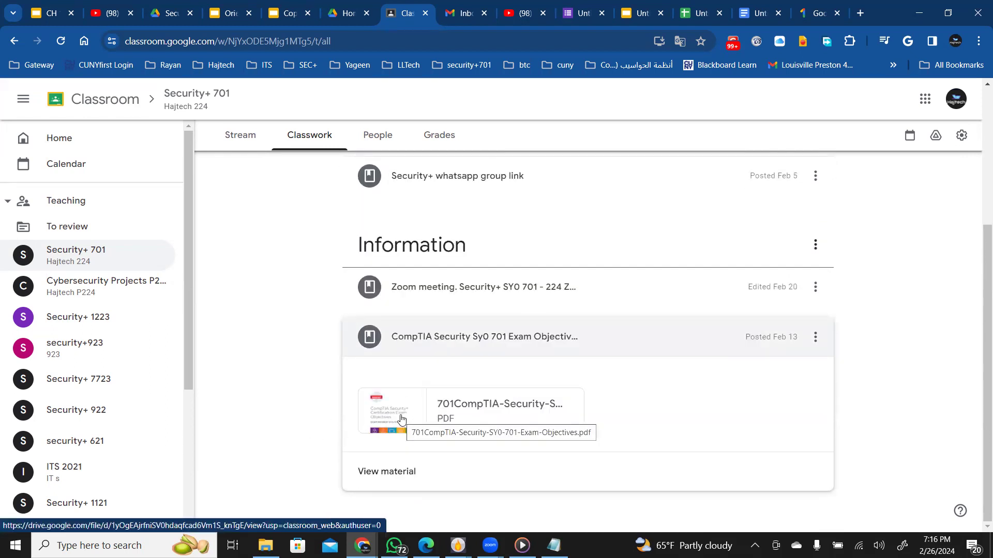
pyautogui.click(497, 409)
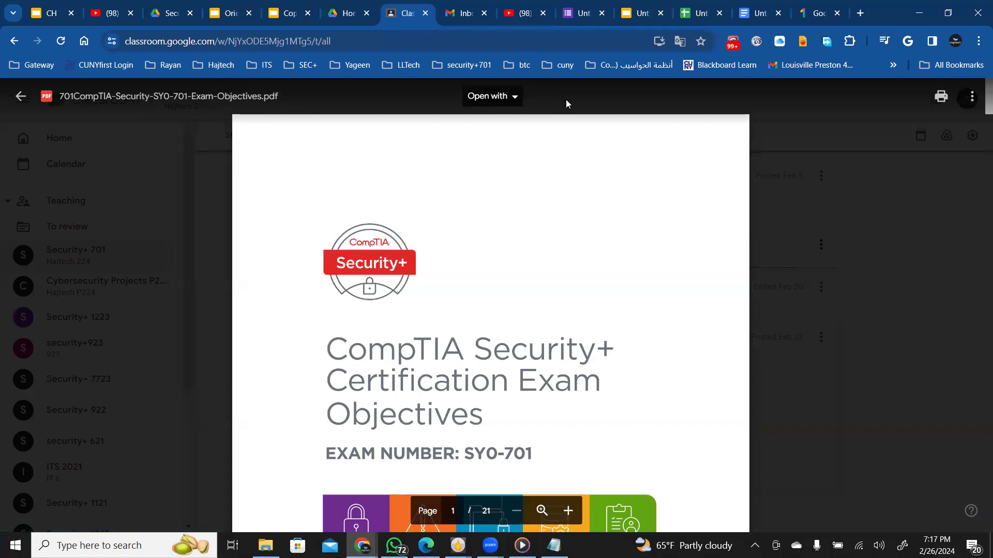
pyautogui.click(802, 170)
# Show the people in the Security+ 701 class and look through the teacher and student lists.
pyautogui.scroll(4, 664, 238)
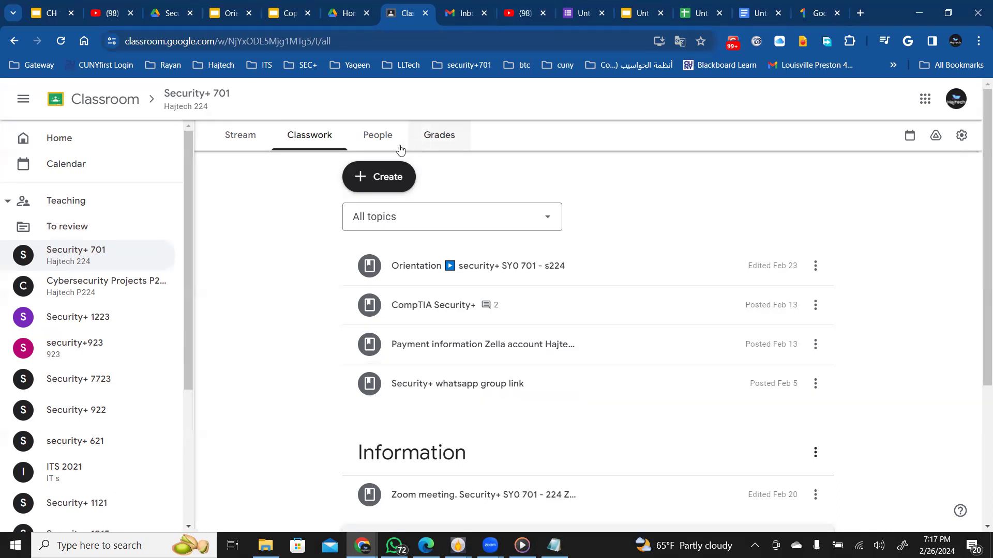
pyautogui.click(377, 139)
pyautogui.scroll(-20, 653, 305)
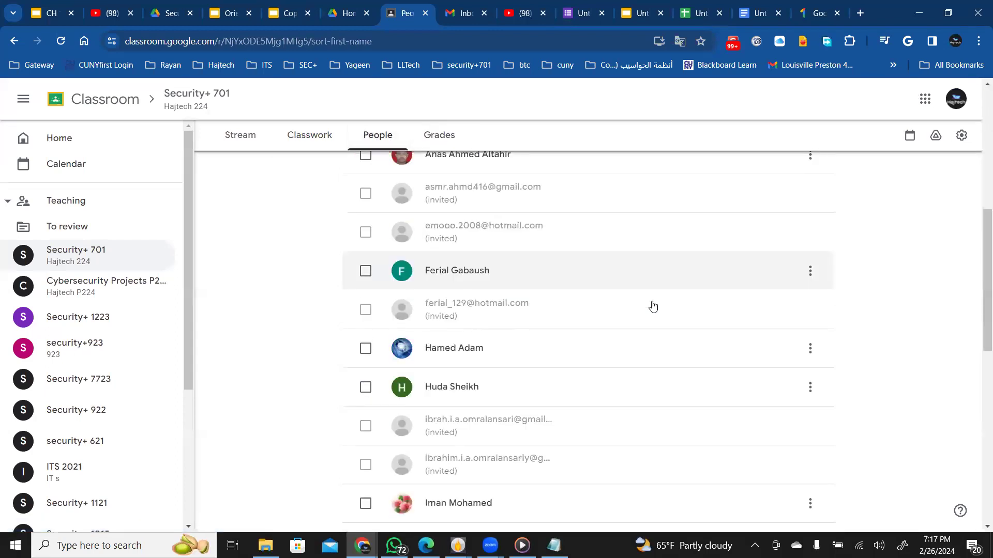
pyautogui.scroll(8, 650, 304)
pyautogui.scroll(12, 650, 304)
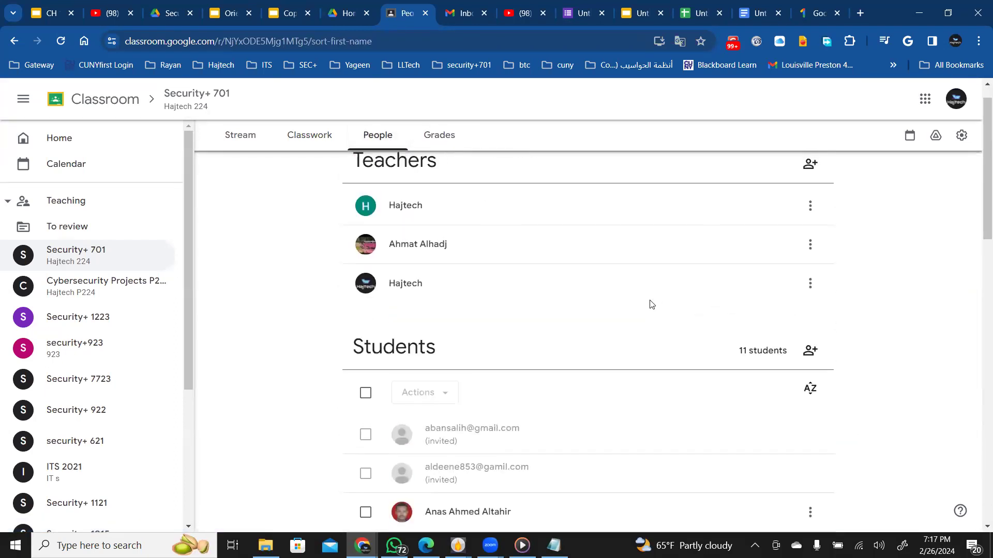
# Return to the Security+ 701 classwork, highlight the Information topic heading and review the materials listed under it.
pyautogui.click(310, 137)
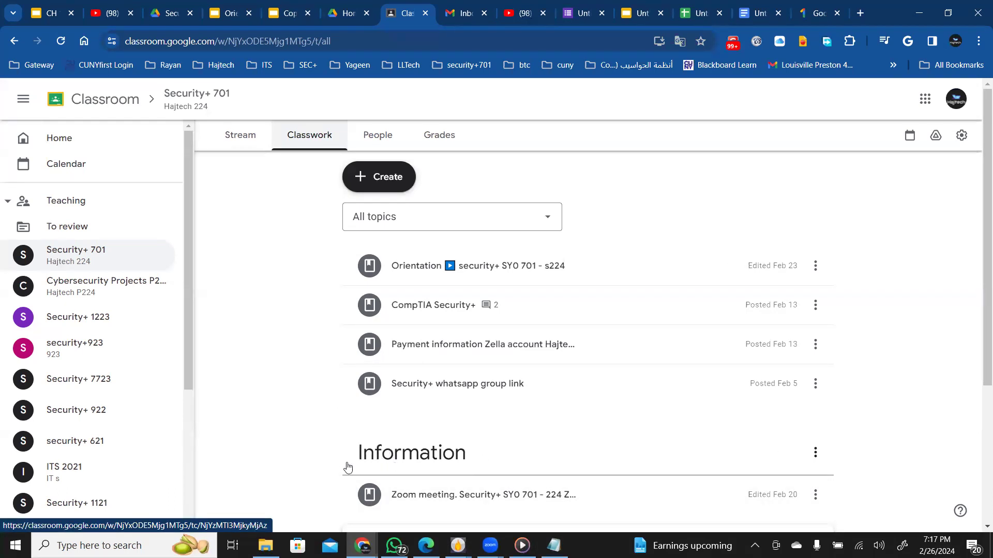
pyautogui.moveTo(342, 458); pyautogui.dragTo(480, 445)
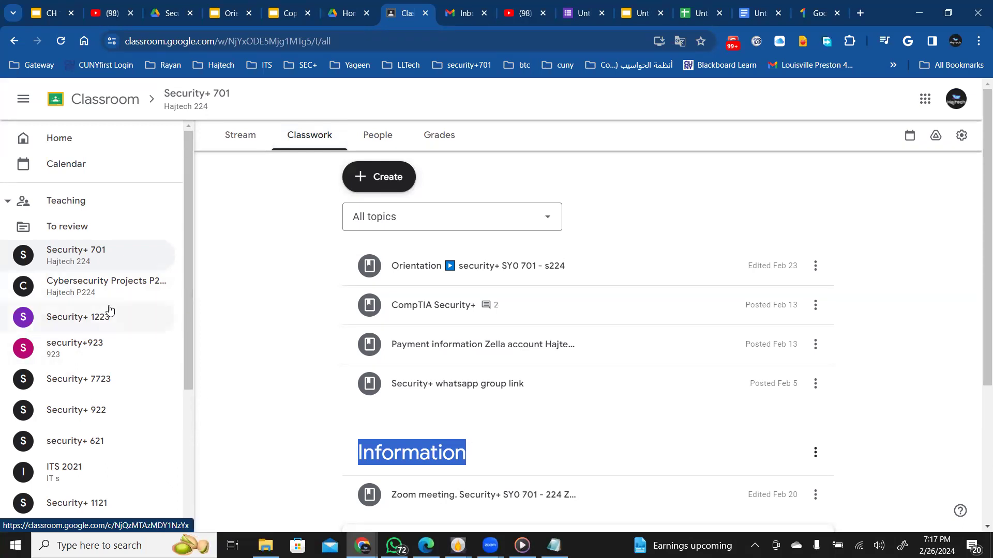
pyautogui.scroll(-4, 775, 357)
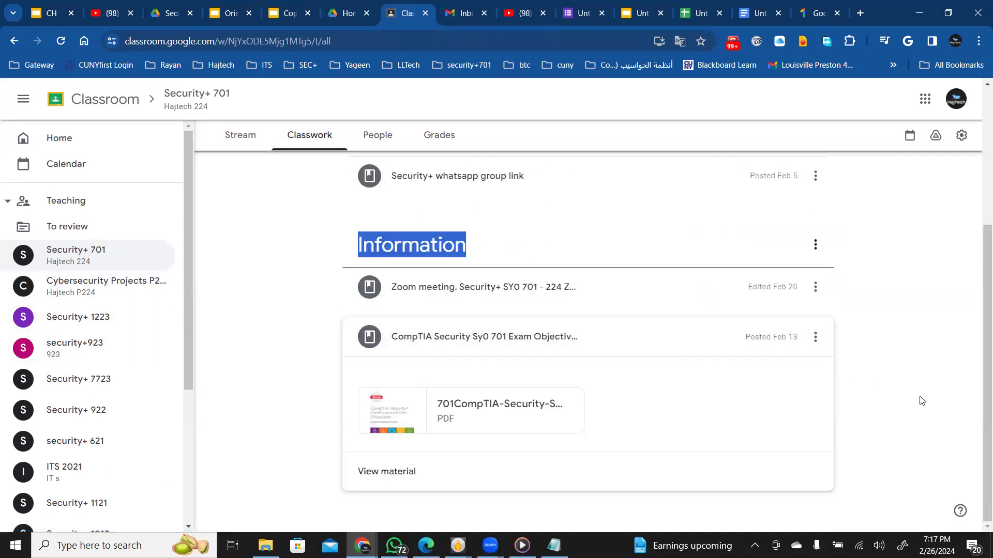
pyautogui.click(902, 469)
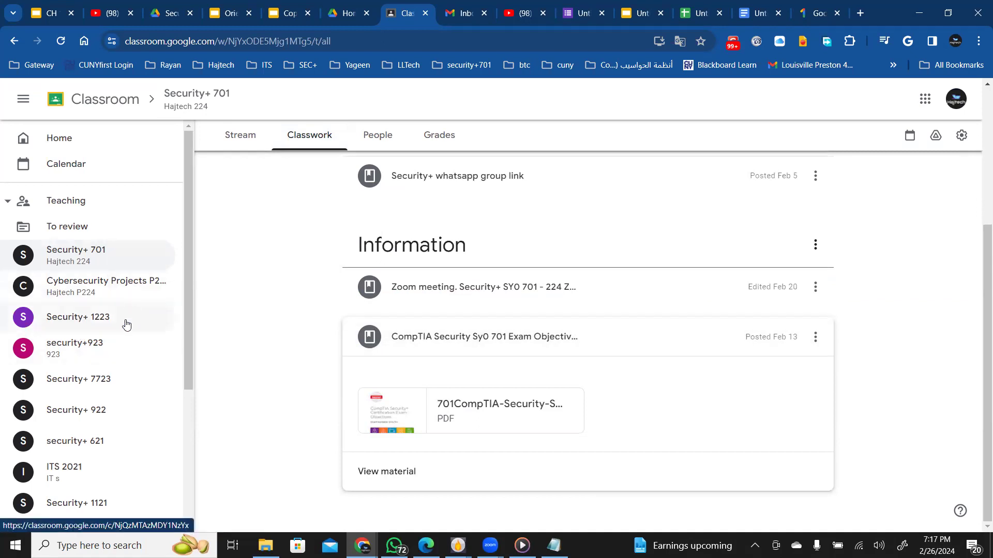
# Open the classwork of the Security+ 1223 class and browse its practical question, domain, lab and test topics.
pyautogui.click(103, 318)
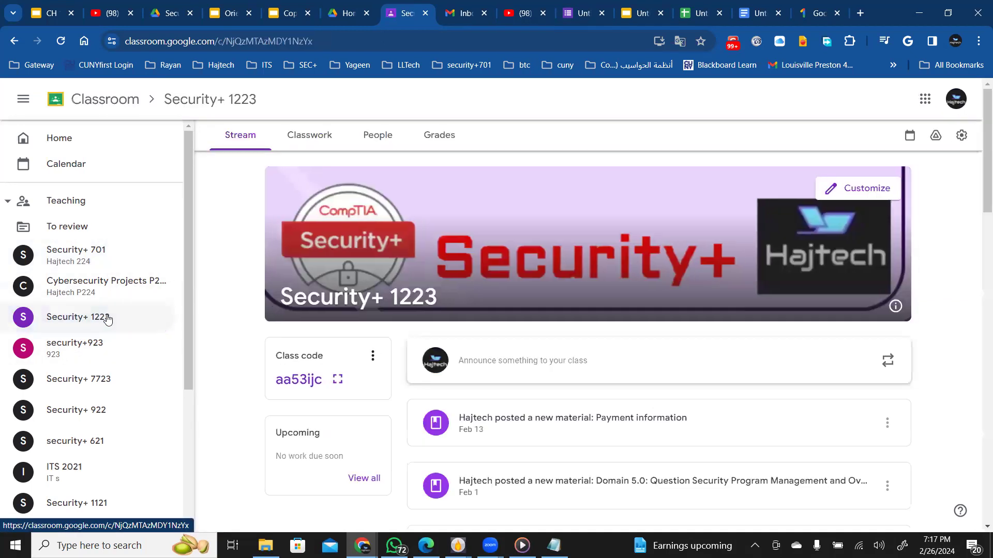
pyautogui.click(316, 136)
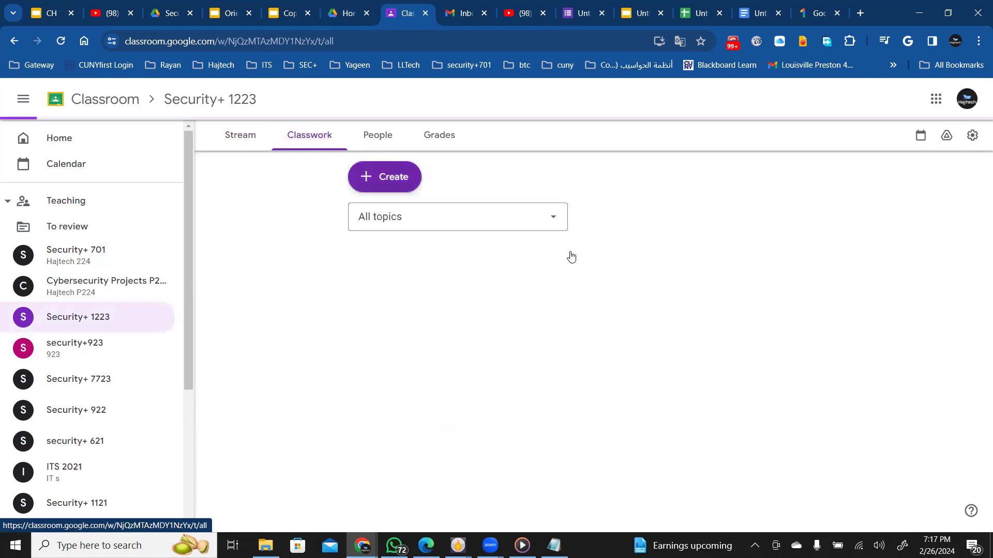
pyautogui.scroll(-3, 586, 446)
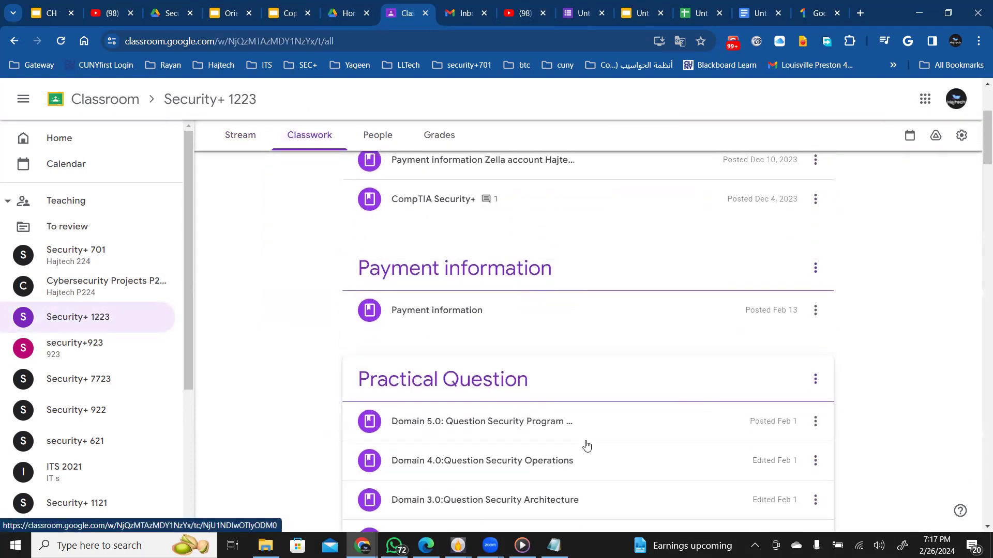
pyautogui.scroll(-8, 587, 446)
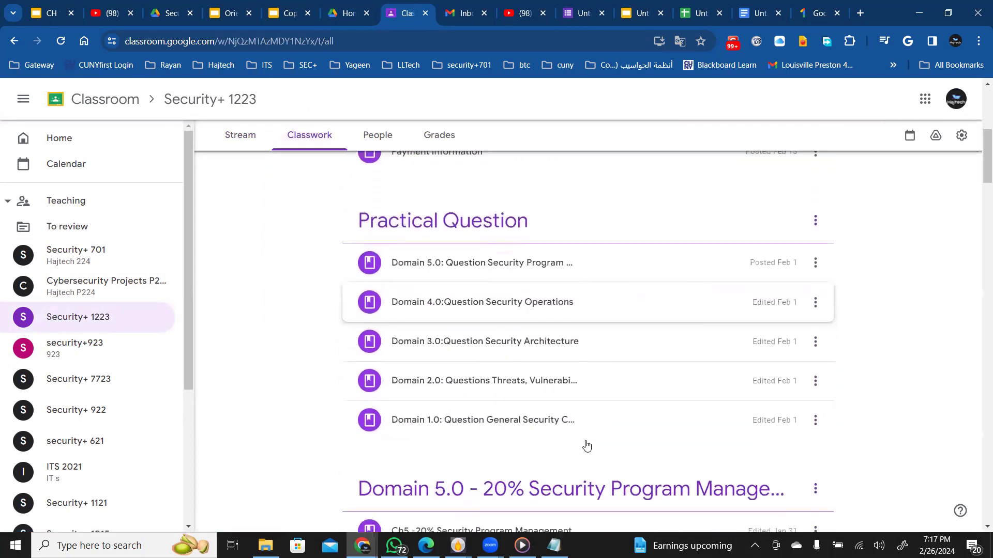
pyautogui.scroll(-1, 569, 331)
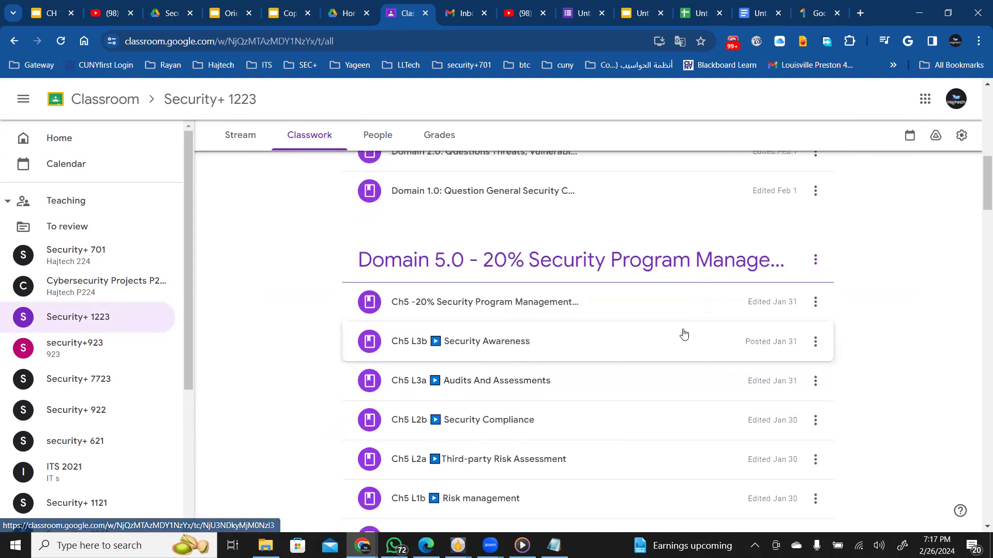
pyautogui.scroll(-8, 465, 339)
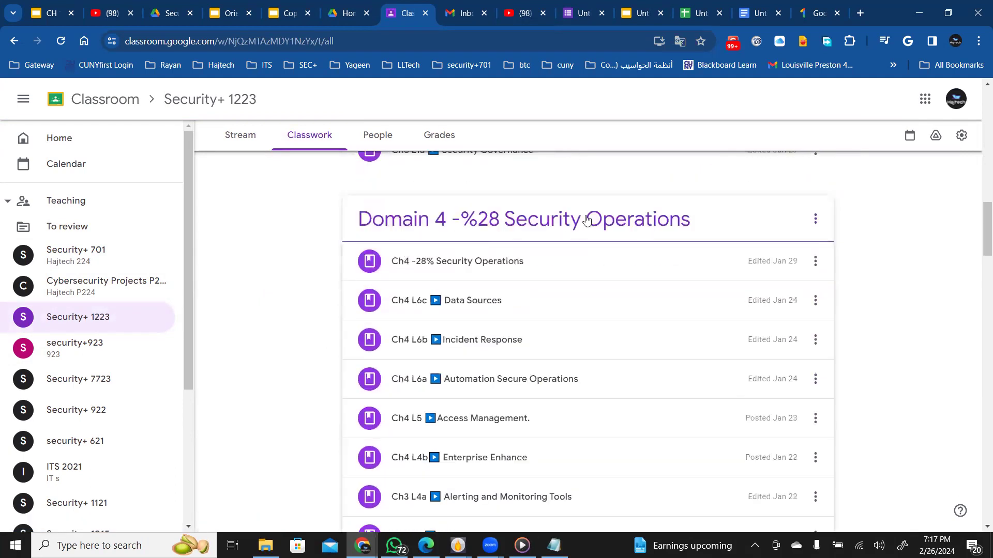
pyautogui.scroll(-20, 588, 229)
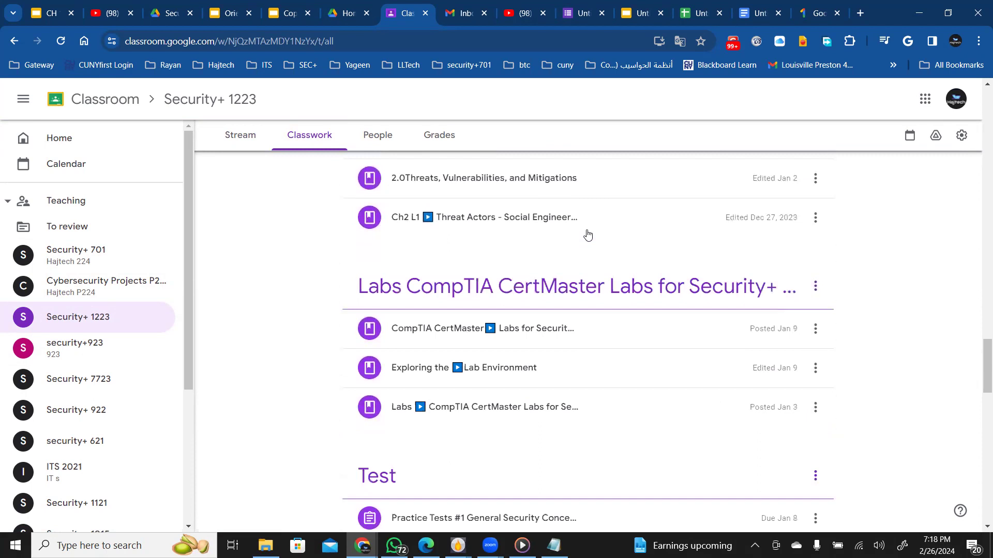
pyautogui.scroll(-6, 587, 238)
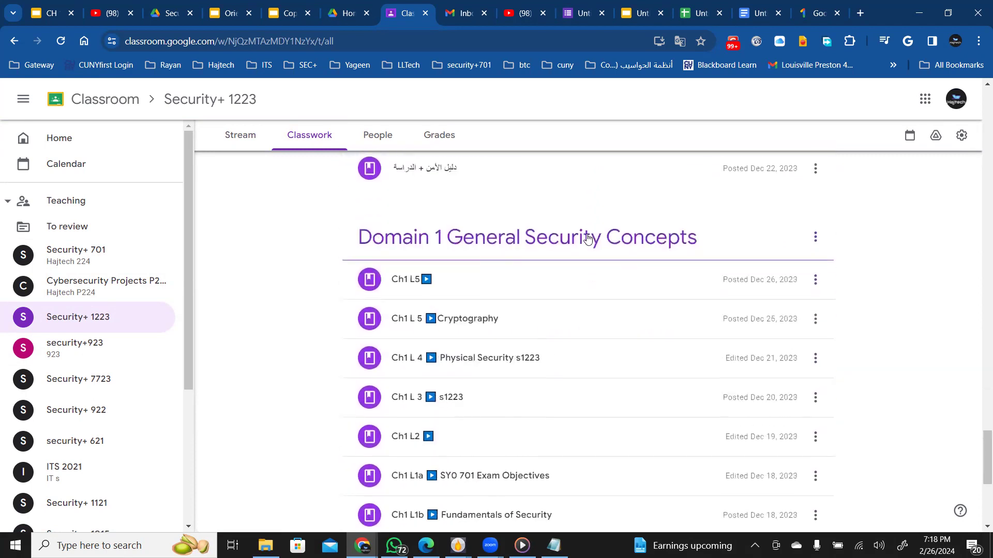
pyautogui.scroll(7, 587, 239)
pyautogui.scroll(6, 587, 238)
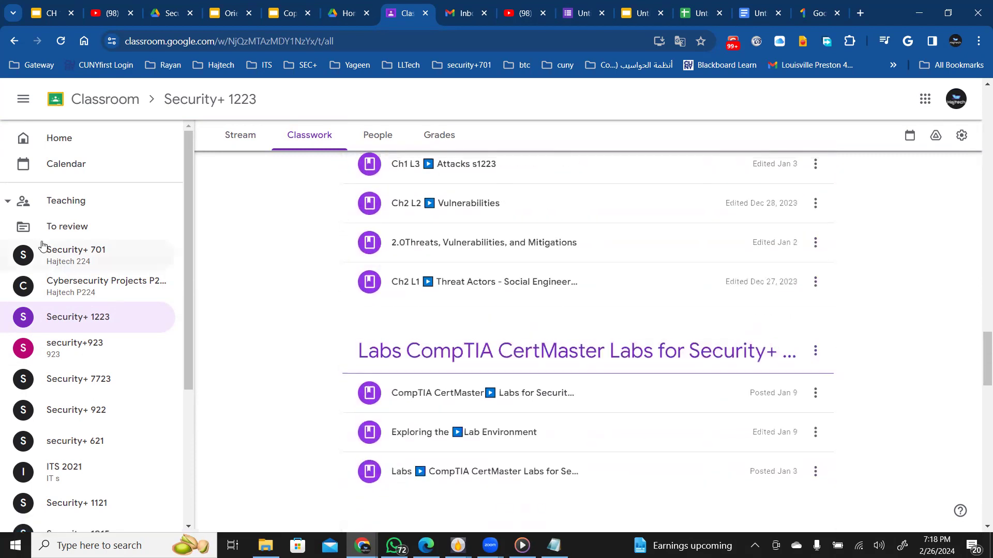
# Open the Security+ 701 class, show its grades page, and look through the teacher and student lists on its people page.
pyautogui.click(86, 250)
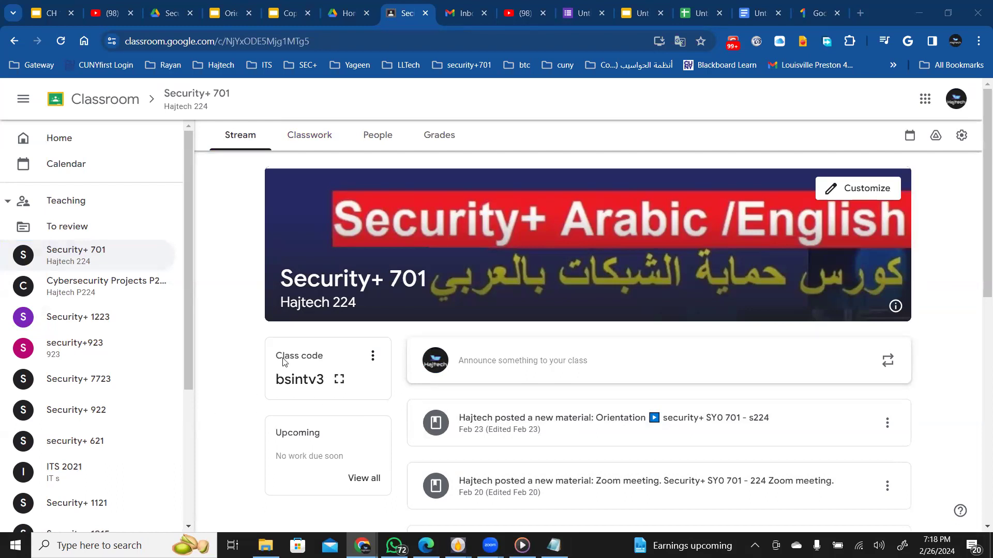
pyautogui.click(458, 139)
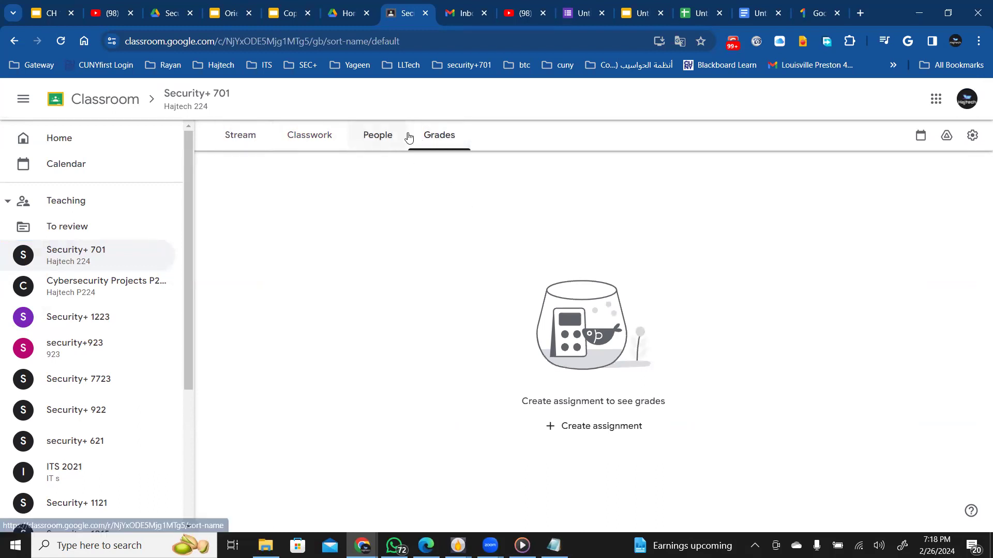
pyautogui.click(379, 137)
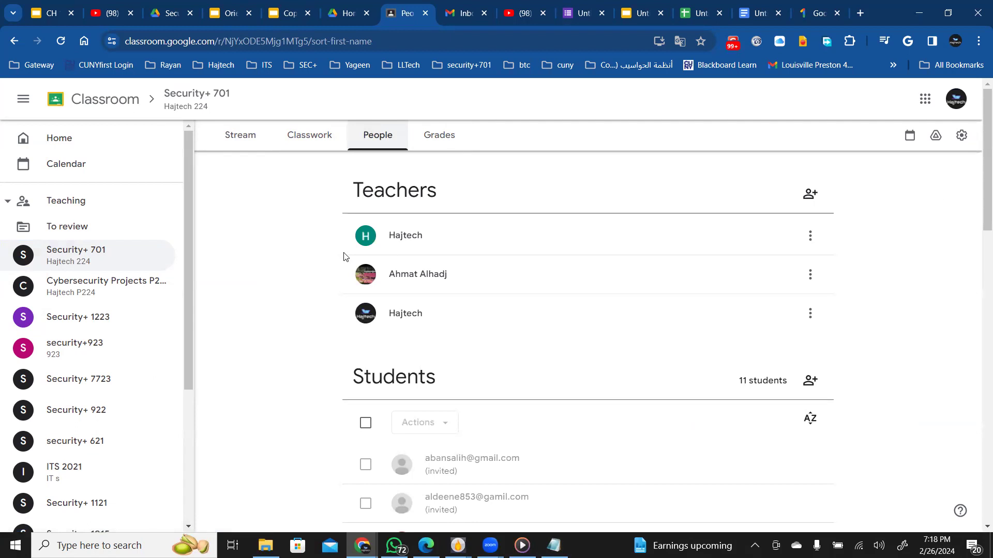
pyautogui.scroll(-5, 253, 257)
pyautogui.scroll(5, 255, 257)
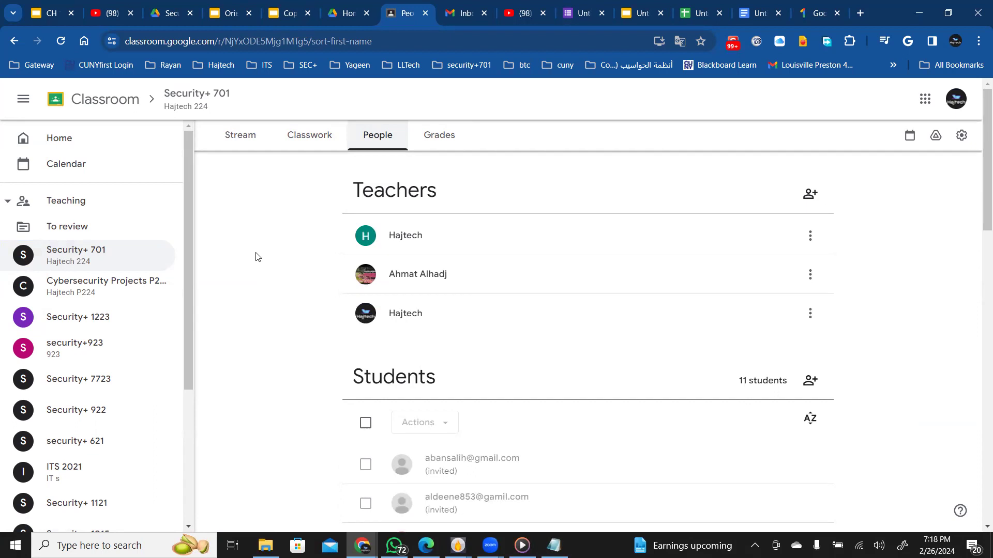
# Collapse the class navigation sidebar and check the options for the first teacher in the Teachers list.
pyautogui.click(23, 98)
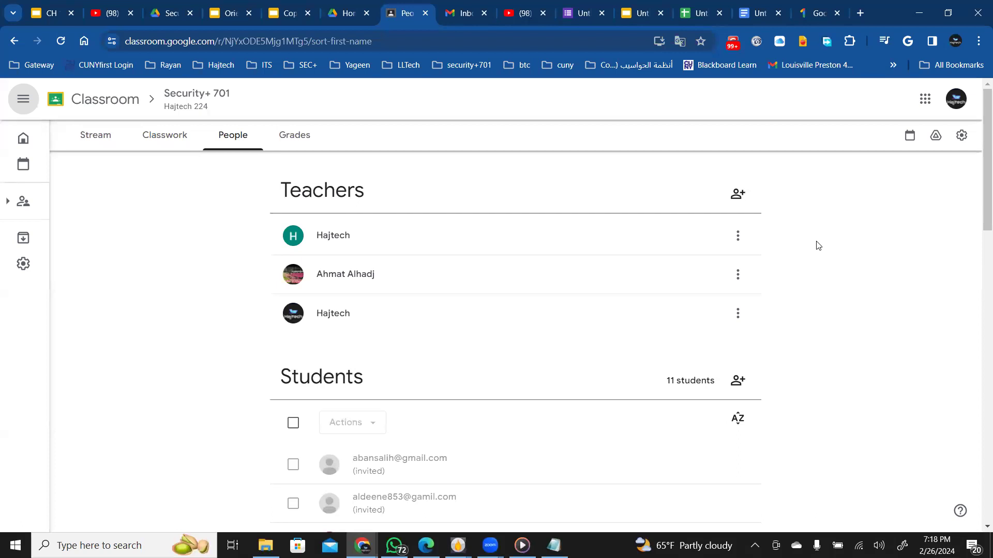
pyautogui.scroll(-1, 818, 245)
pyautogui.scroll(1, 818, 246)
pyautogui.click(737, 237)
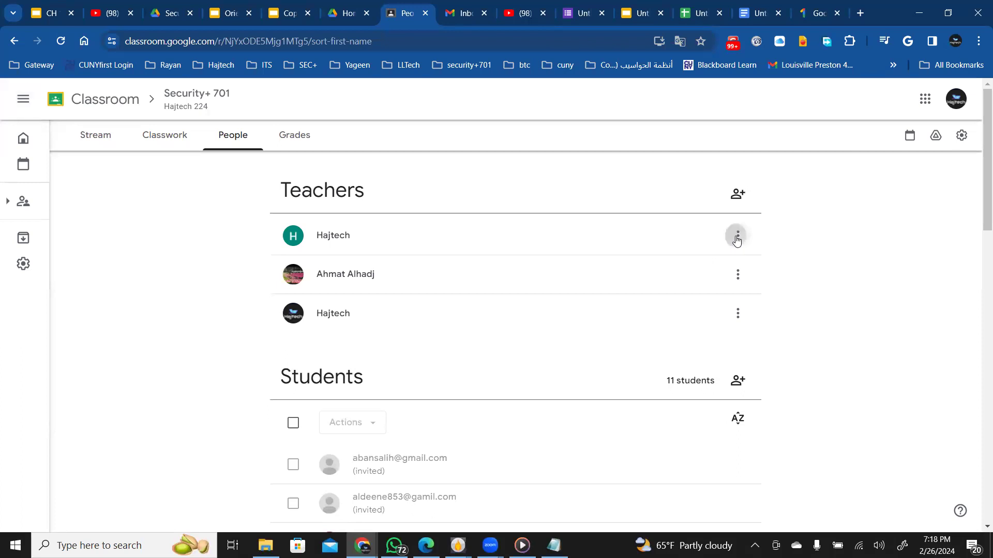
pyautogui.click(807, 235)
# Filter the Security+ 701 classwork by the Information topic and read through its Zoom meeting and exam objectives posts.
pyautogui.click(161, 136)
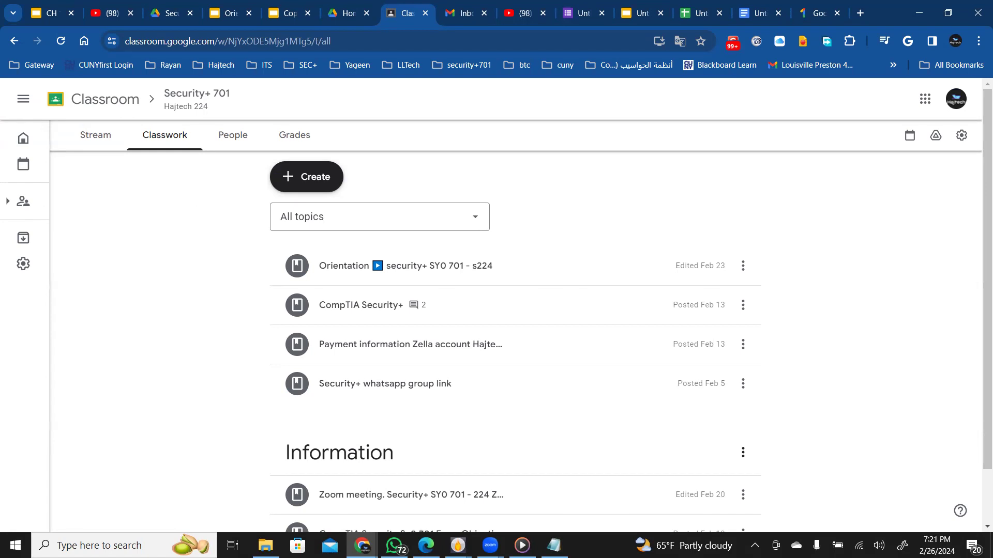
pyautogui.moveTo(7, 152)
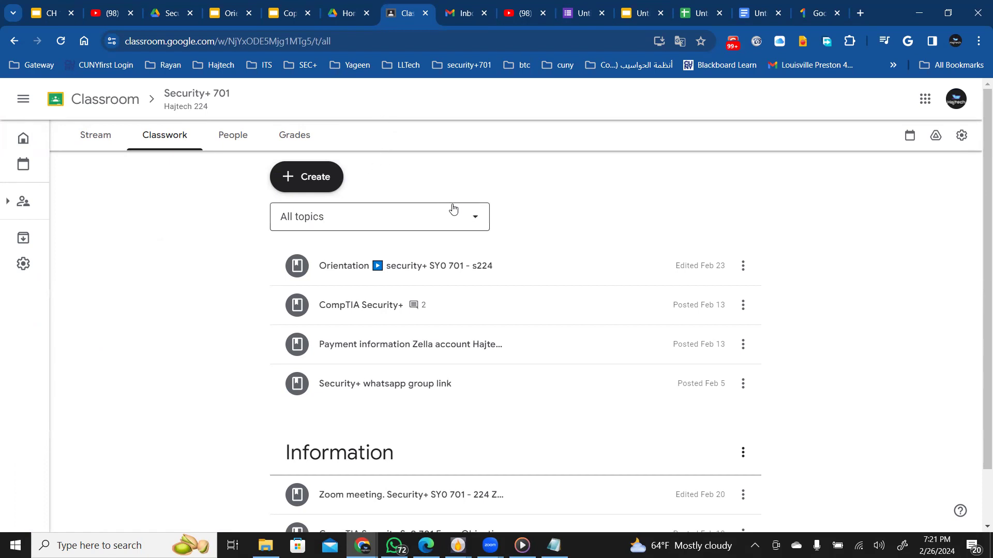
pyautogui.click(477, 223)
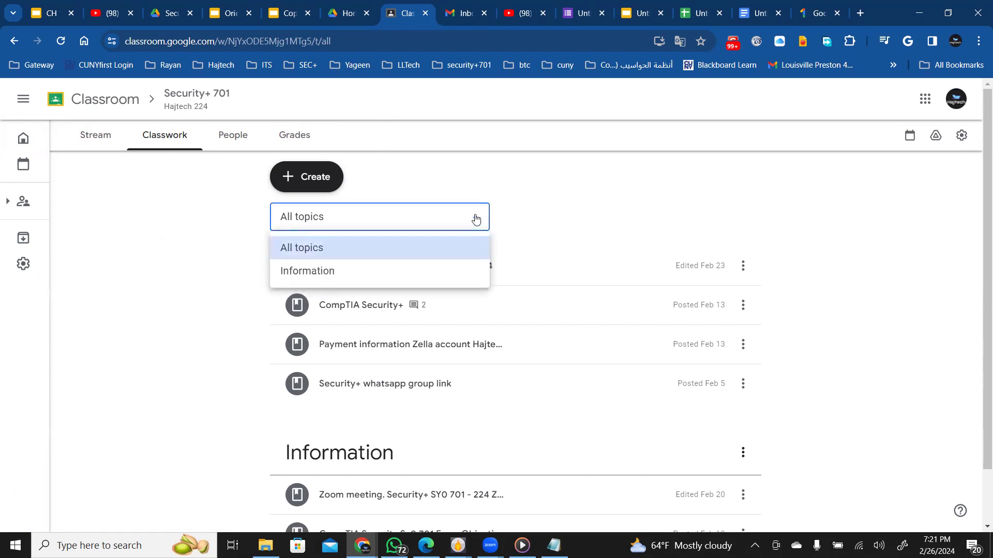
pyautogui.click(565, 195)
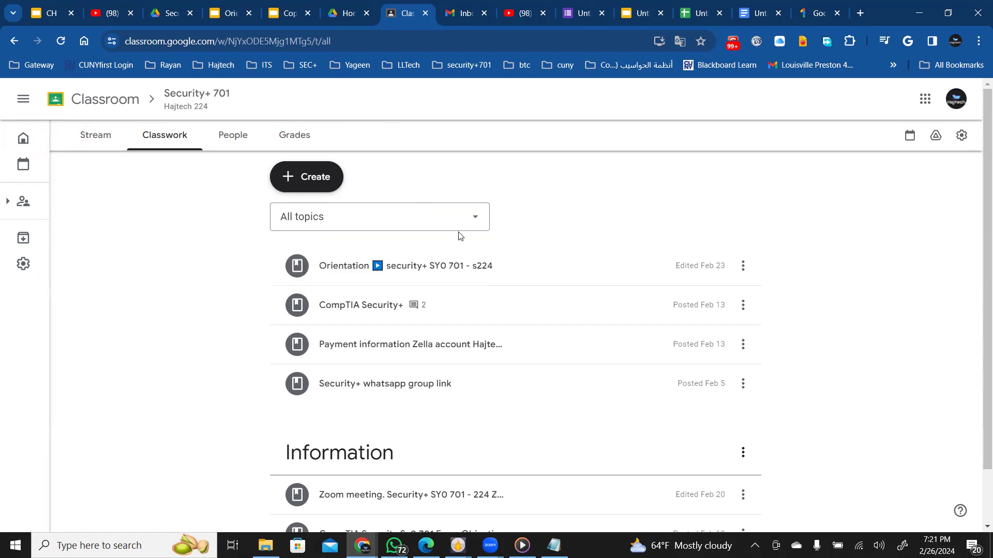
pyautogui.click(472, 217)
pyautogui.click(405, 274)
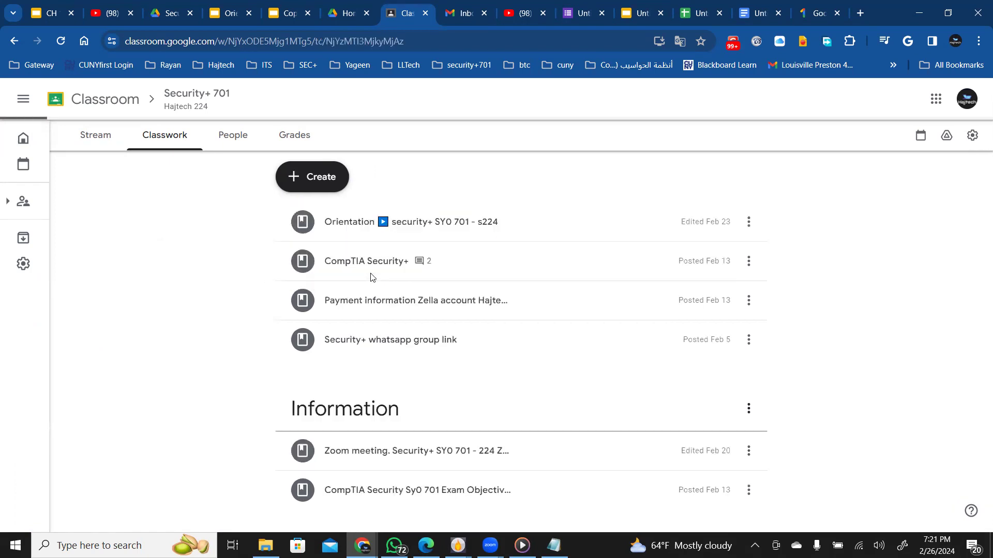
pyautogui.scroll(-7, 465, 283)
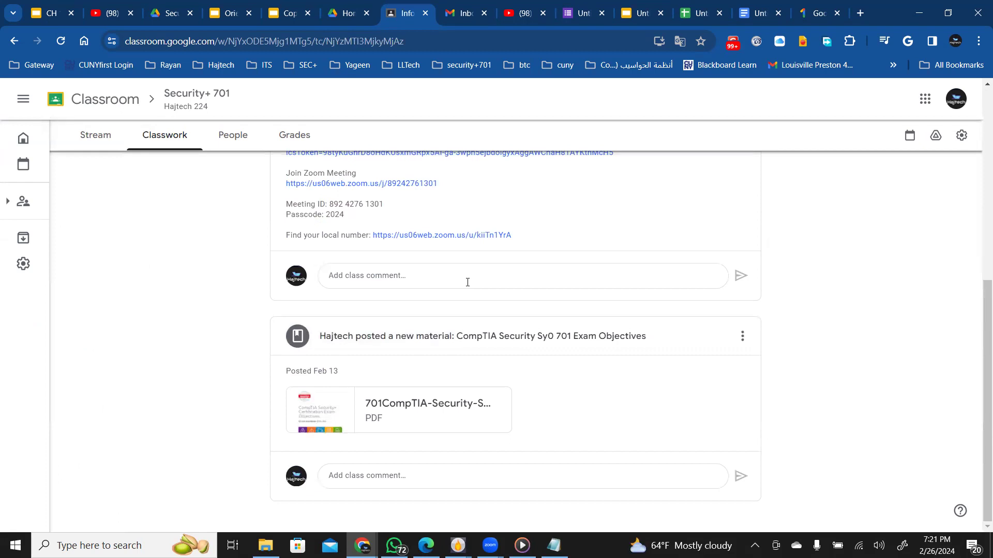
pyautogui.scroll(7, 465, 283)
# Set the classwork filter back to All topics and view the full list down to the Information topic.
pyautogui.click(466, 189)
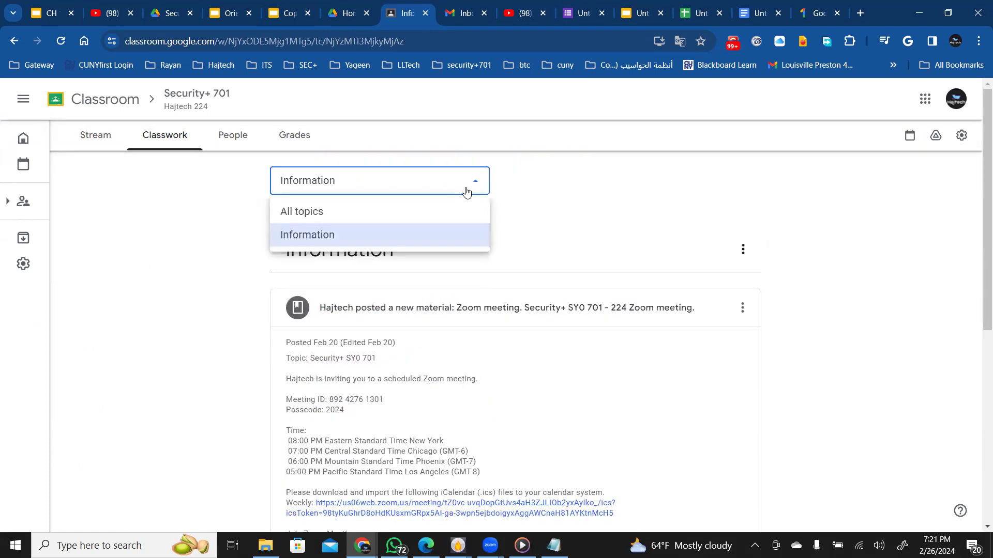
pyautogui.click(383, 219)
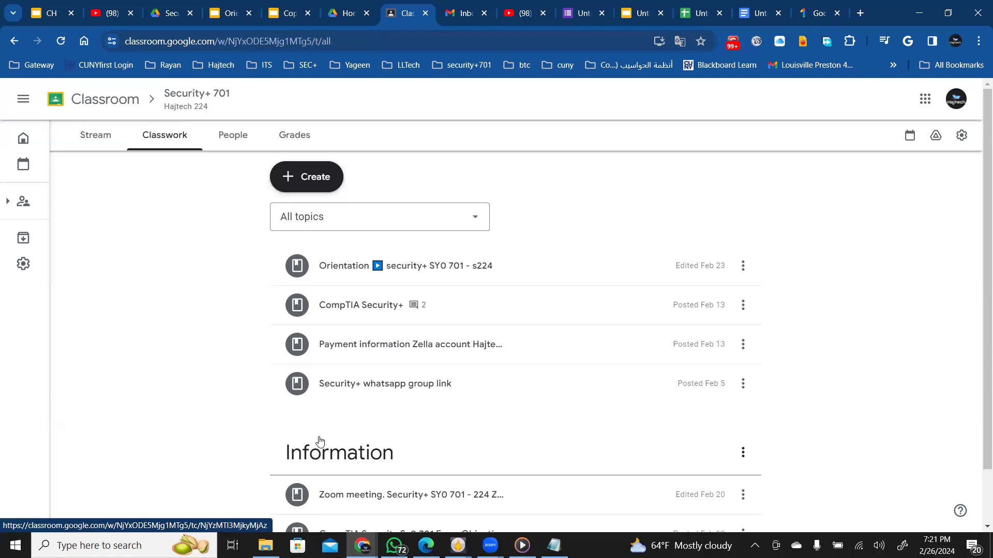
pyautogui.scroll(-1, 548, 436)
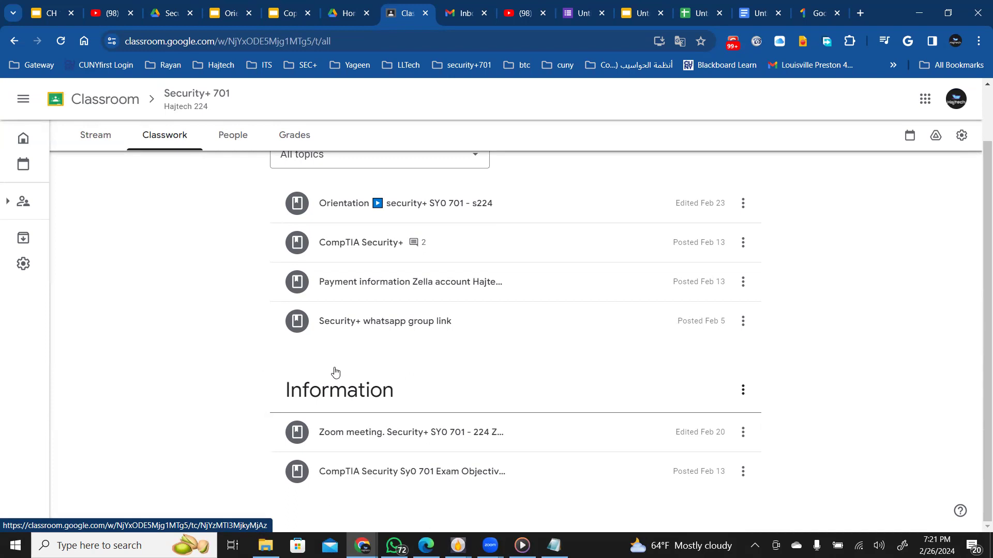
# Open the Security+ 1223 class from the class list and skim the posted materials in its stream.
pyautogui.click(24, 103)
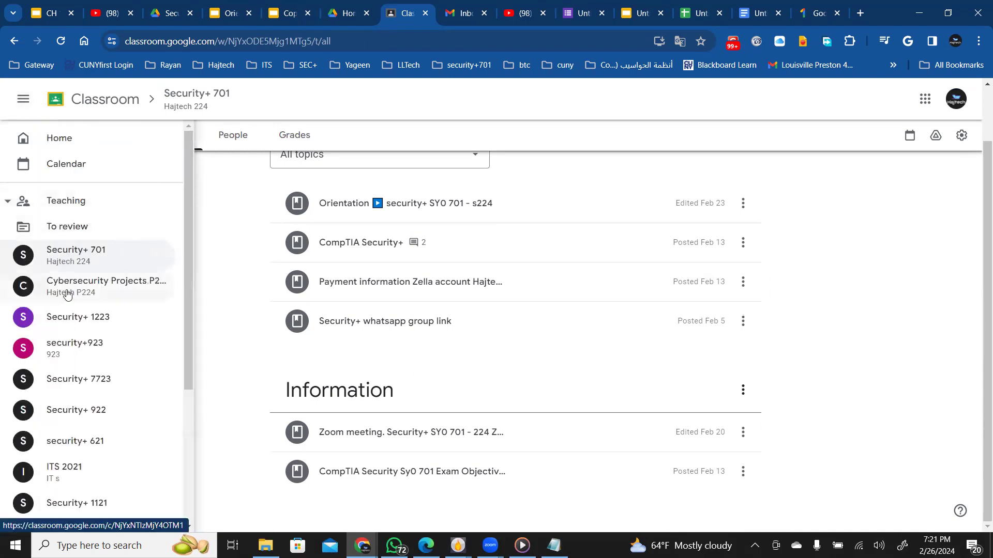
pyautogui.click(110, 328)
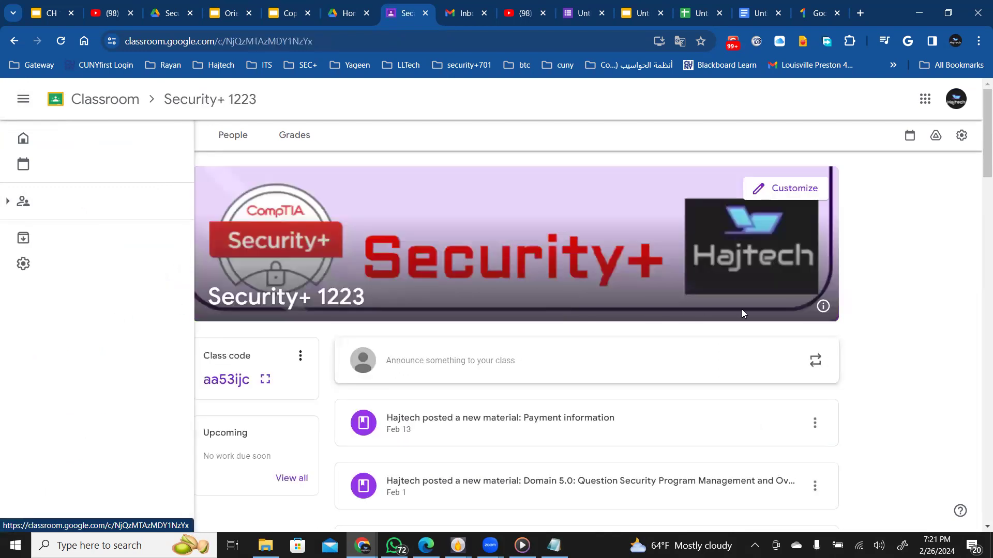
pyautogui.scroll(-5, 858, 340)
pyautogui.scroll(-13, 858, 340)
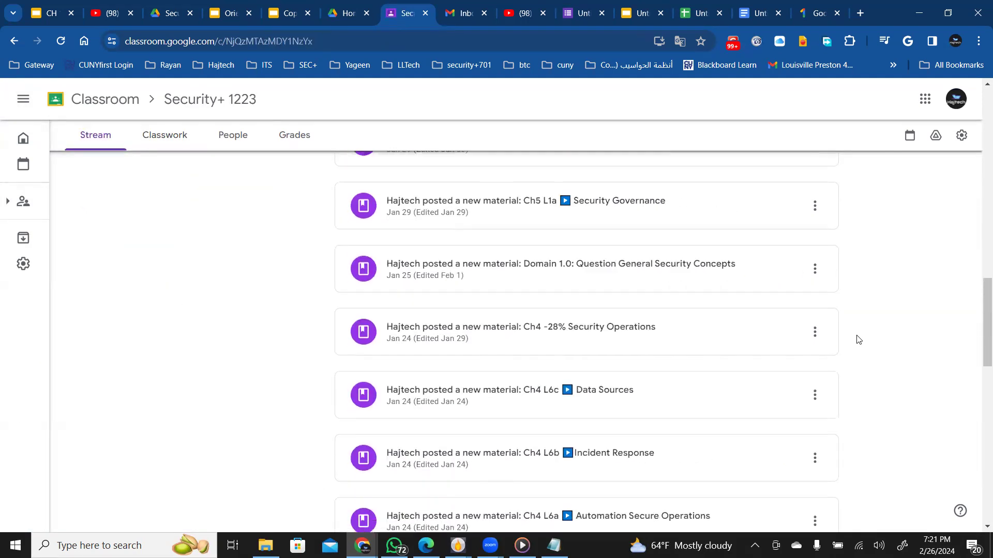
pyautogui.scroll(15, 858, 340)
pyautogui.scroll(1, 858, 339)
pyautogui.scroll(-5, 858, 338)
pyautogui.scroll(5, 858, 338)
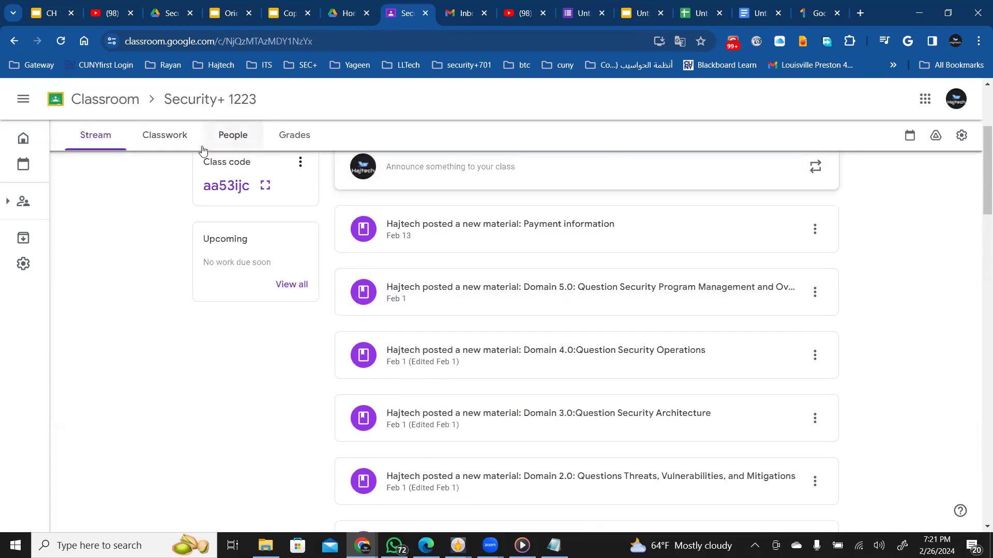
# Show the Security+ 1223 classwork and browse from the Practical Question topic to the Domain 4 Security Operations materials.
pyautogui.click(165, 136)
pyautogui.scroll(-5, 638, 333)
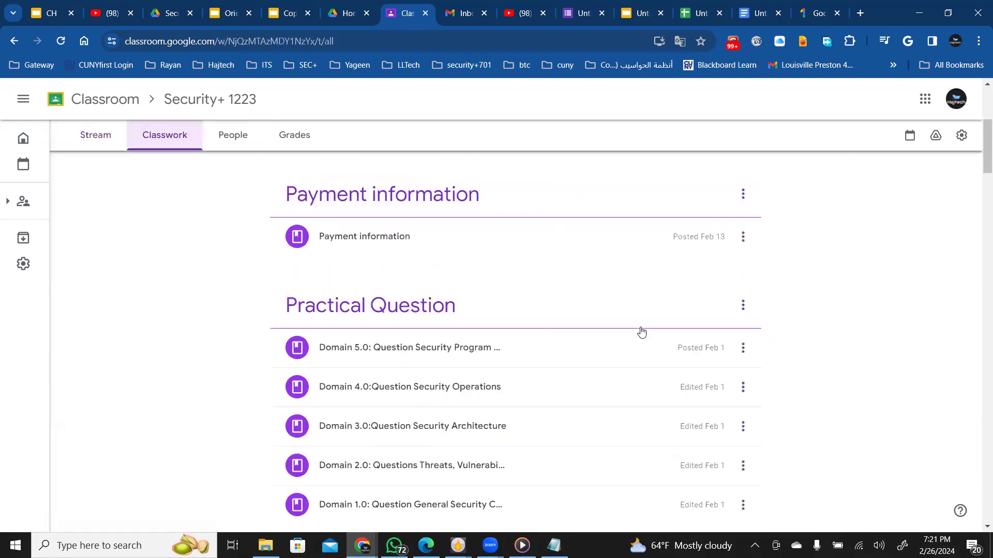
pyautogui.scroll(-5, 381, 230)
pyautogui.scroll(4, 381, 233)
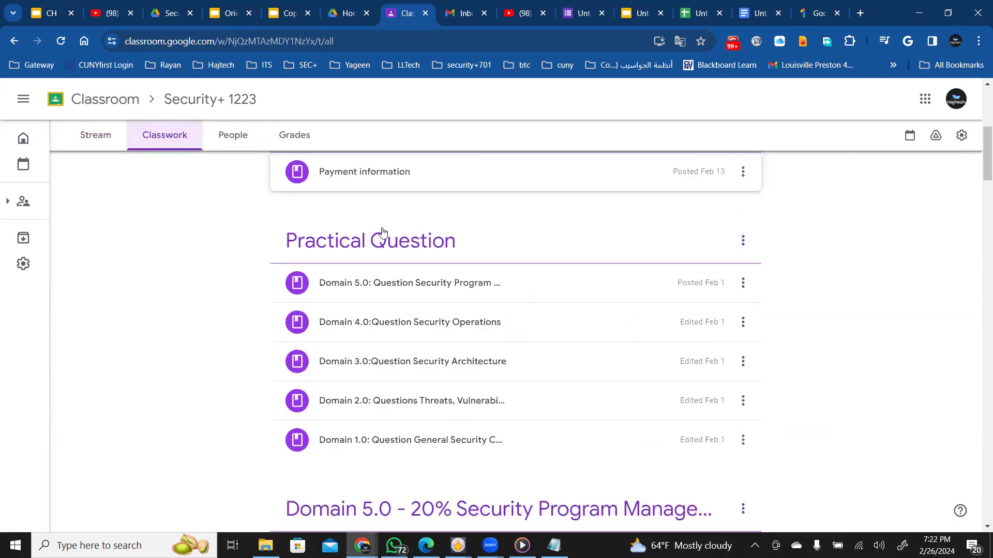
pyautogui.scroll(-5, 381, 239)
pyautogui.scroll(-10, 357, 305)
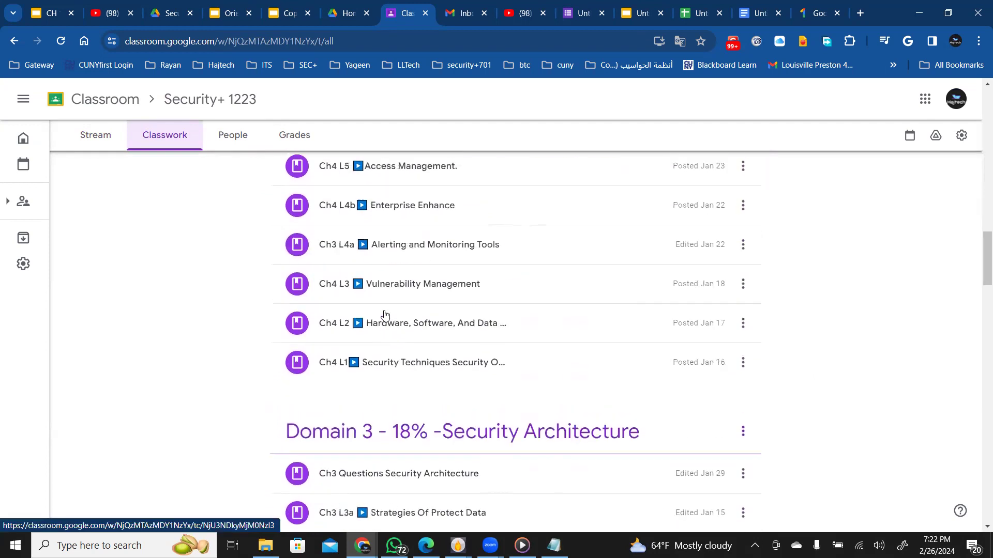
pyautogui.scroll(5, 358, 273)
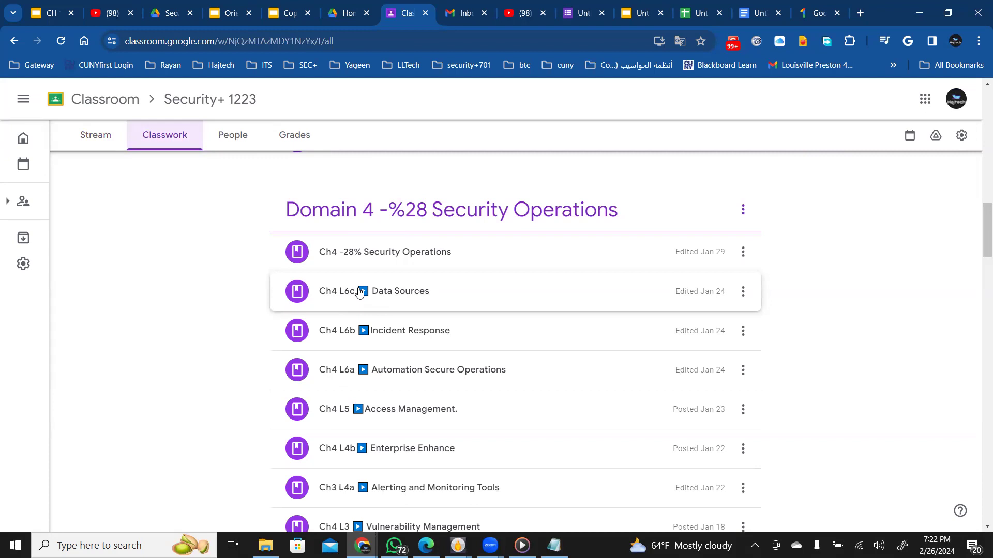
# Expand and collapse the Ch4 L6c Data Sources material, then expand Ch4 L5 Access Management to show its video.
pyautogui.click(360, 292)
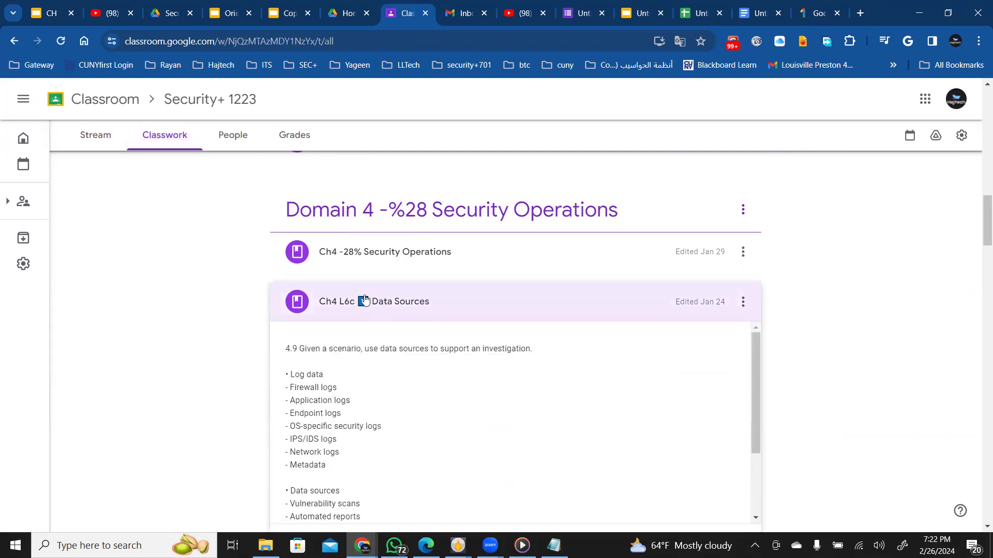
pyautogui.click(364, 301)
pyautogui.scroll(-1, 383, 362)
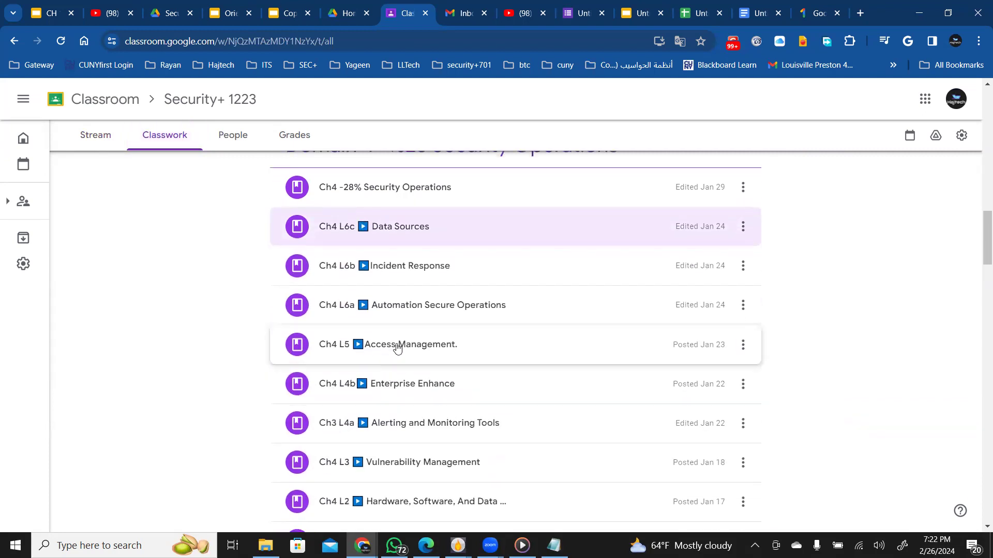
pyautogui.click(396, 348)
pyautogui.scroll(-2, 387, 353)
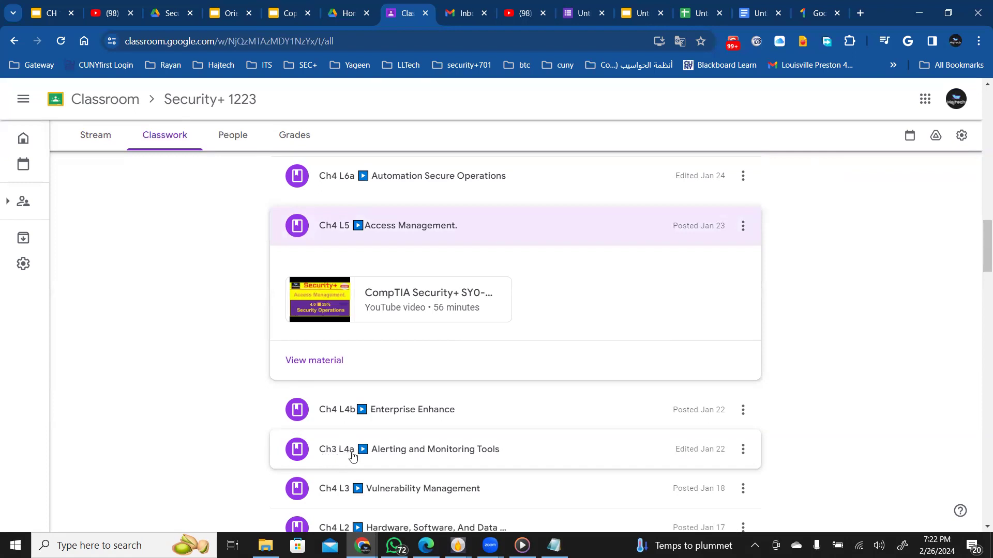
# Review the remaining Security+ 1223 topics from Domain 3 down to Information, including the Labs, Test and Study Guide sections, then return to Domain 4.
pyautogui.scroll(-15, 352, 455)
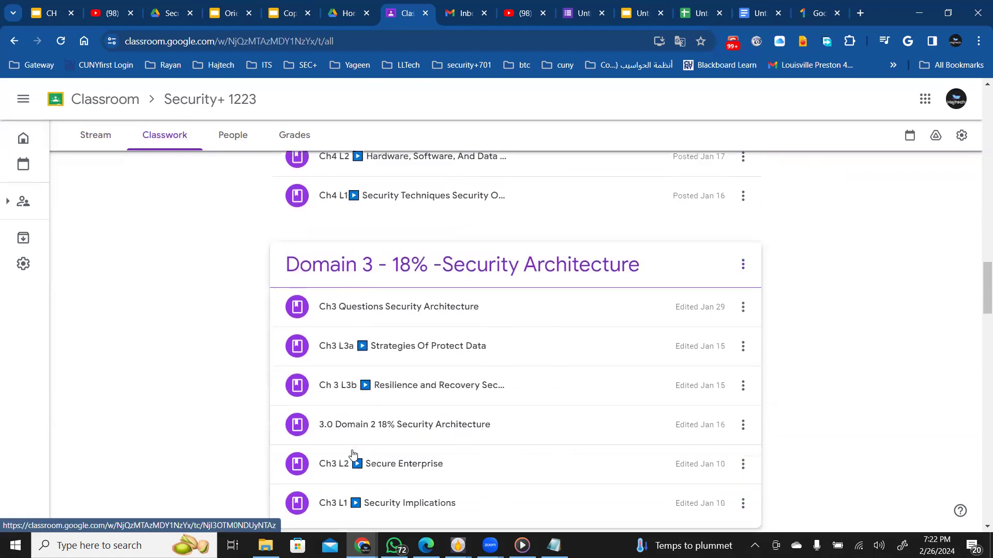
pyautogui.scroll(-10, 350, 449)
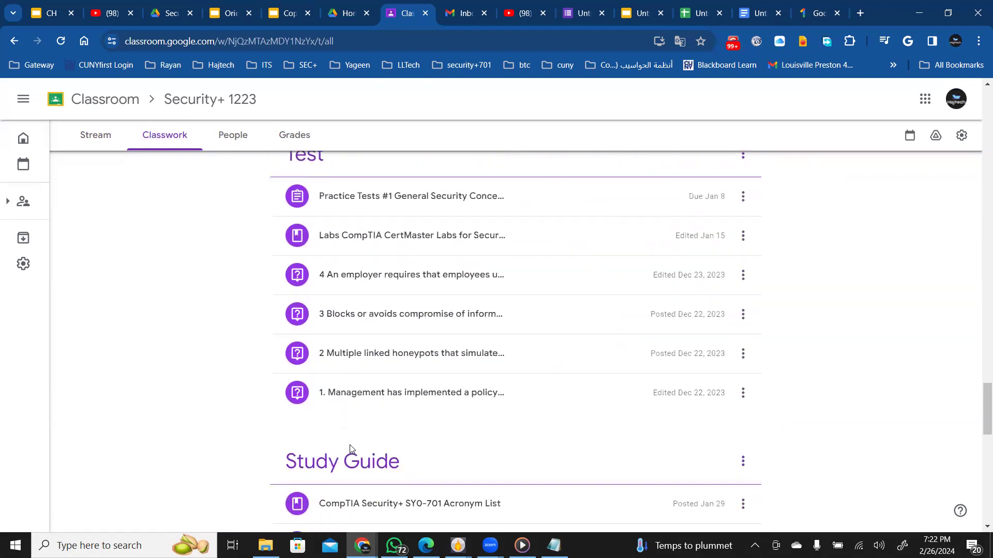
pyautogui.scroll(-5, 346, 428)
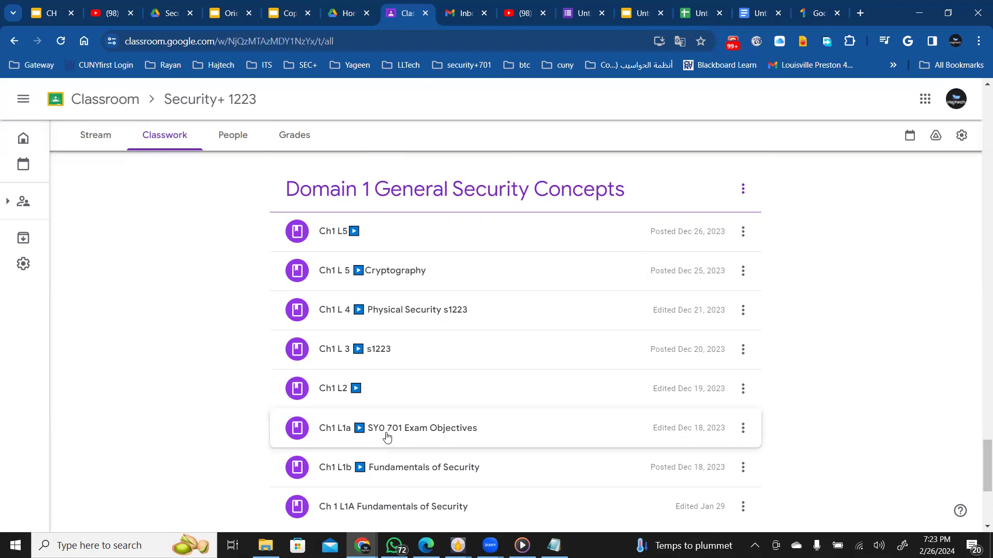
pyautogui.scroll(-2, 451, 421)
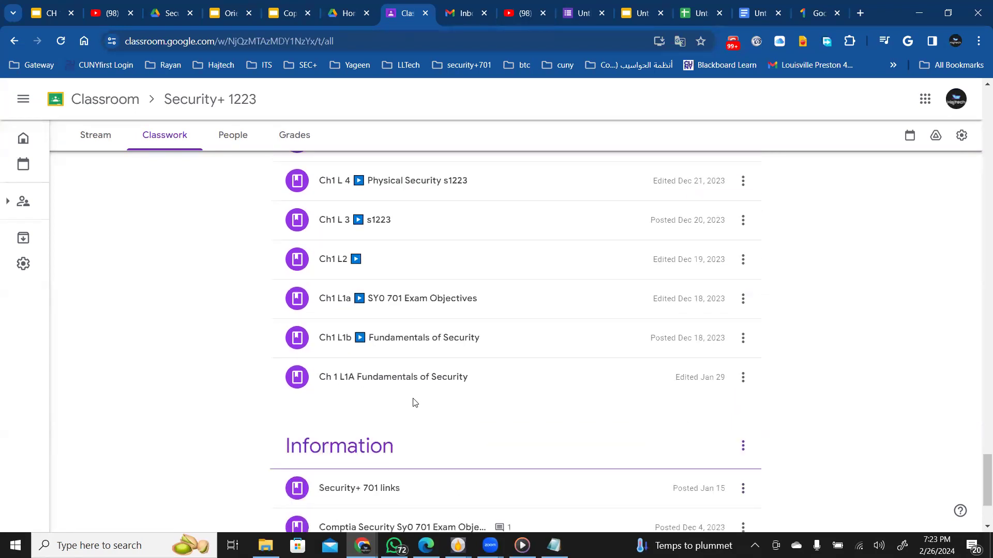
pyautogui.scroll(12, 429, 356)
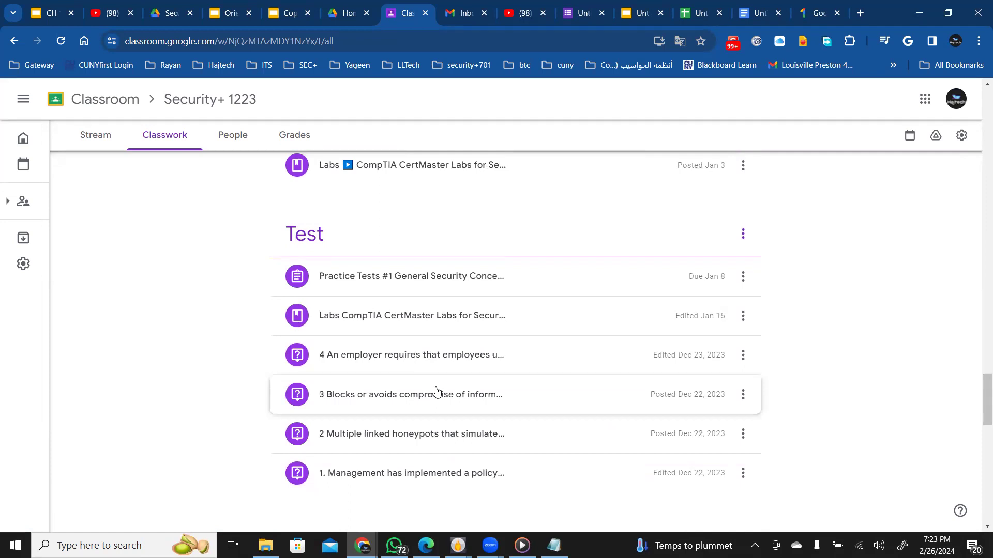
pyautogui.scroll(5, 439, 397)
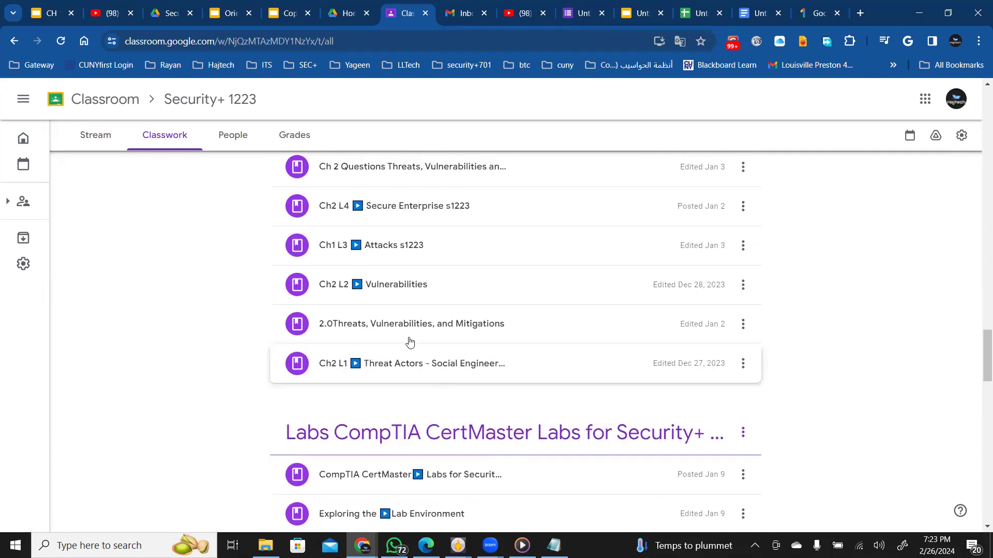
pyautogui.scroll(1, 357, 322)
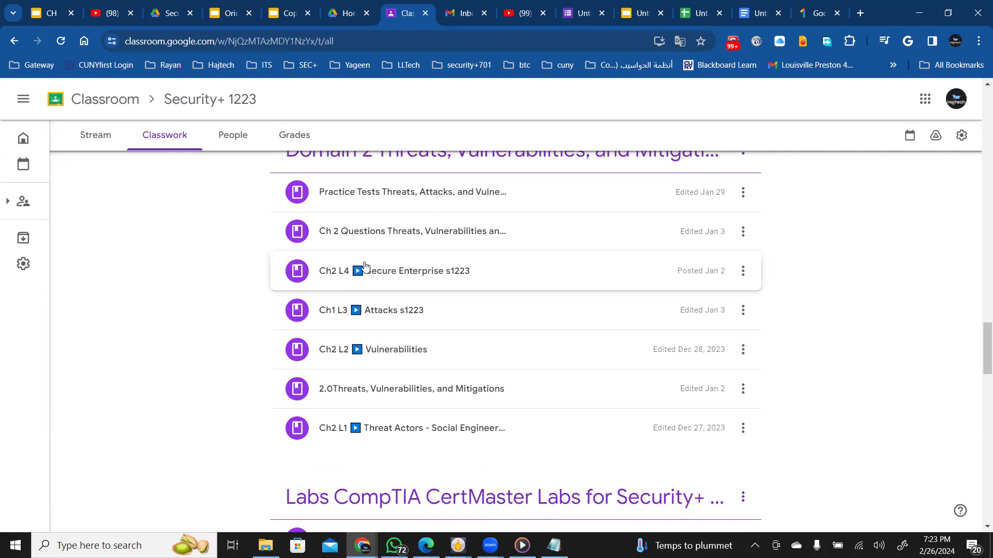
pyautogui.scroll(5, 154, 271)
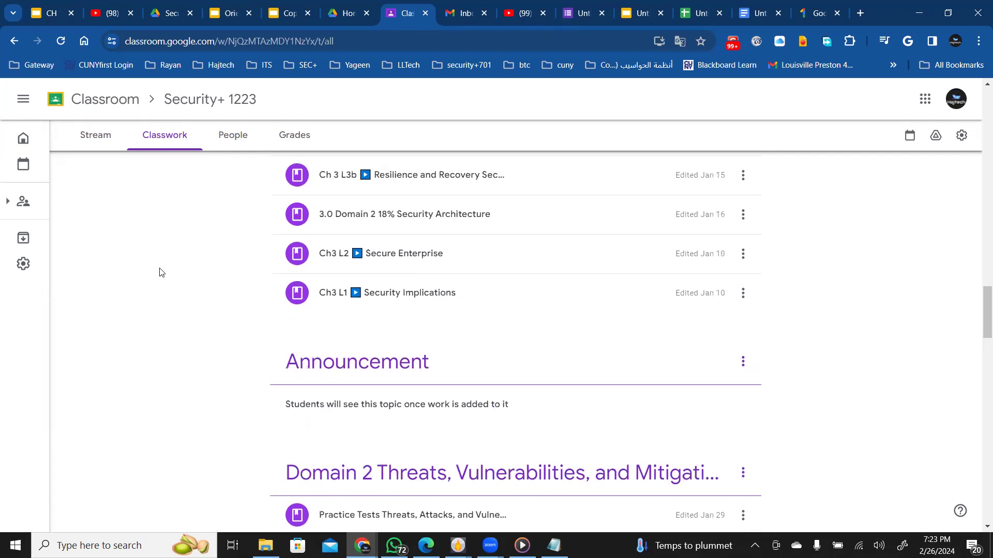
pyautogui.scroll(15, 162, 274)
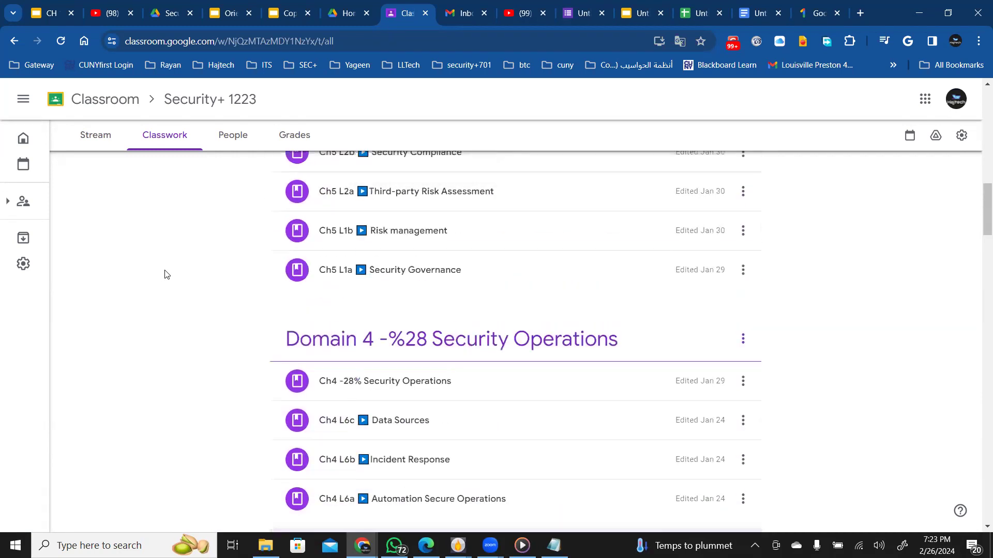
# Return to the start of the Security+ 1223 classwork, review the signed-in Google accounts down to the sign-out option, and close the account list.
pyautogui.scroll(1, 168, 275)
pyautogui.scroll(5, 173, 277)
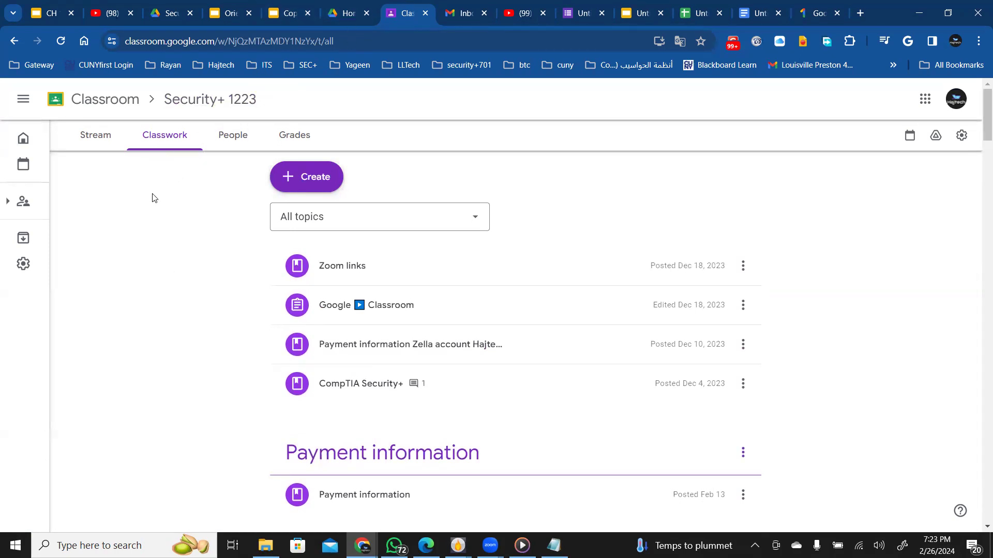
pyautogui.click(927, 100)
pyautogui.click(957, 101)
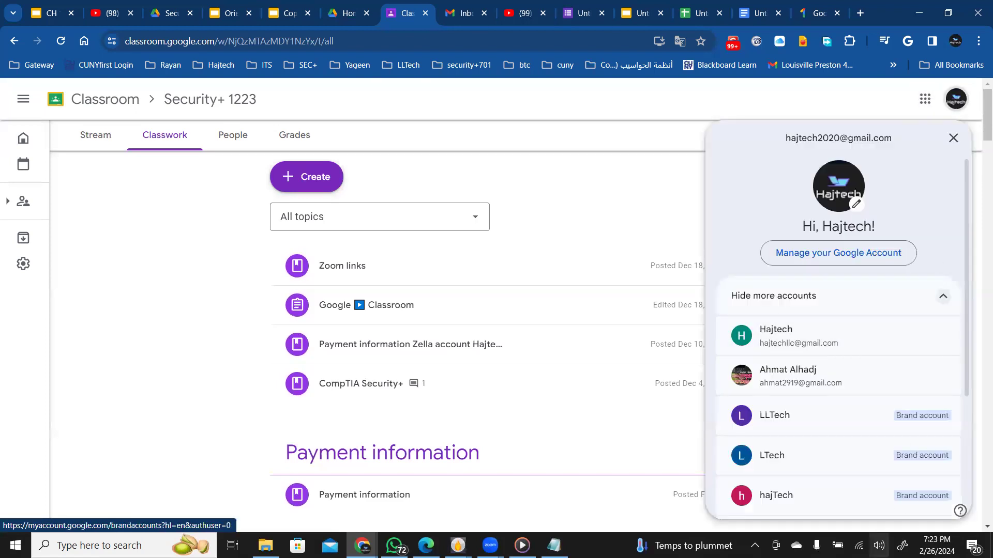
pyautogui.scroll(-3, 870, 466)
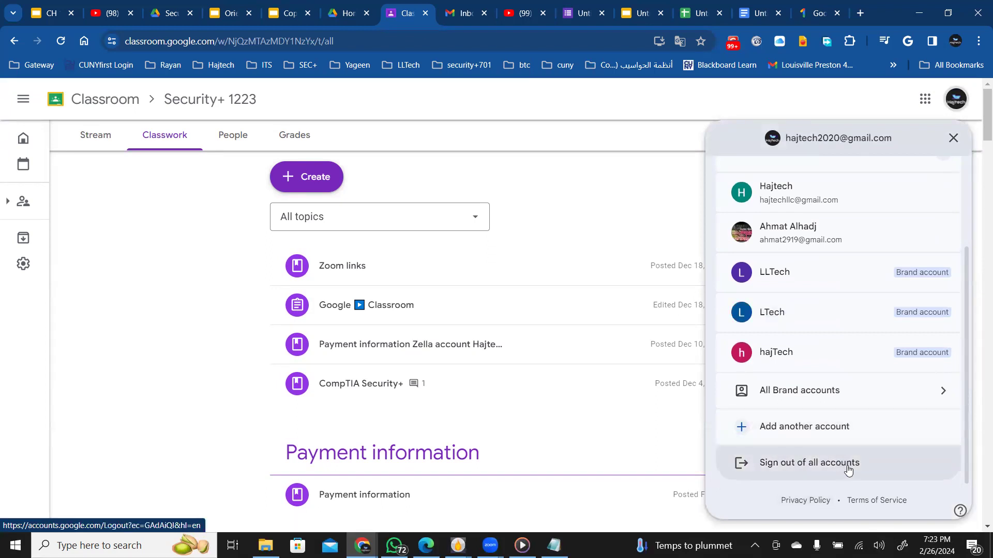
pyautogui.click(589, 112)
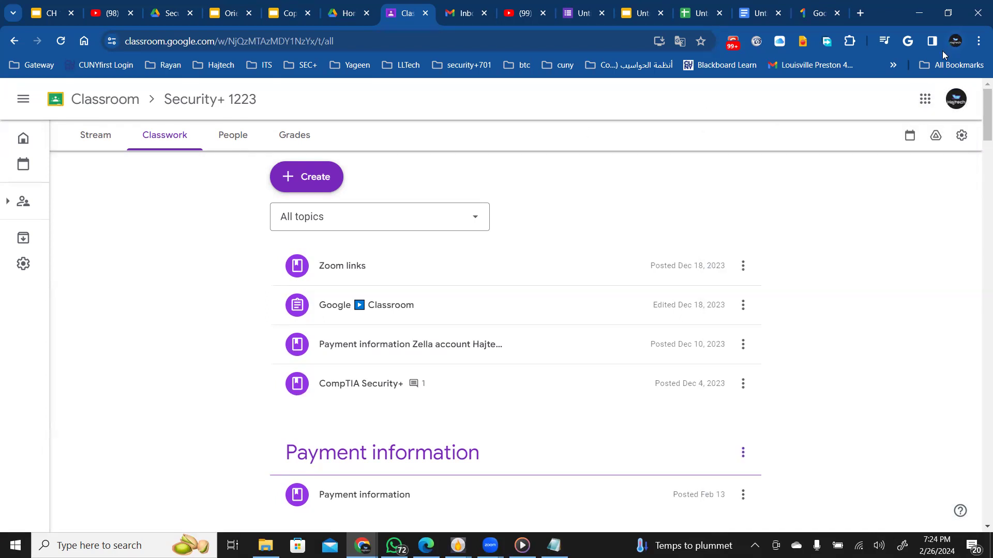
# Show the available Google apps from Classroom and browse the full list, from Drive and Gmail to Docs, Sheets, Slides and Forms.
pyautogui.click(924, 99)
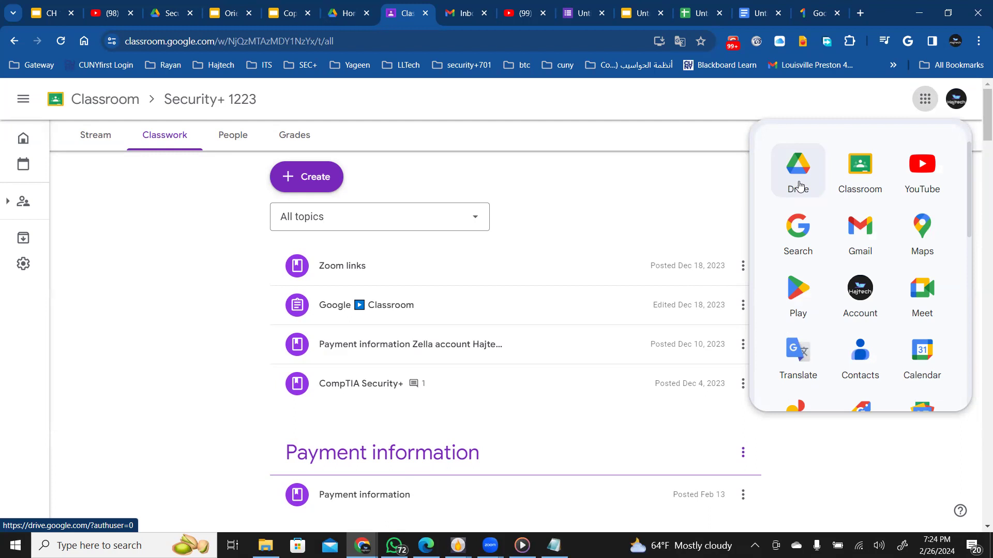
pyautogui.scroll(-4, 897, 245)
pyautogui.scroll(-3, 902, 247)
pyautogui.scroll(-5, 910, 255)
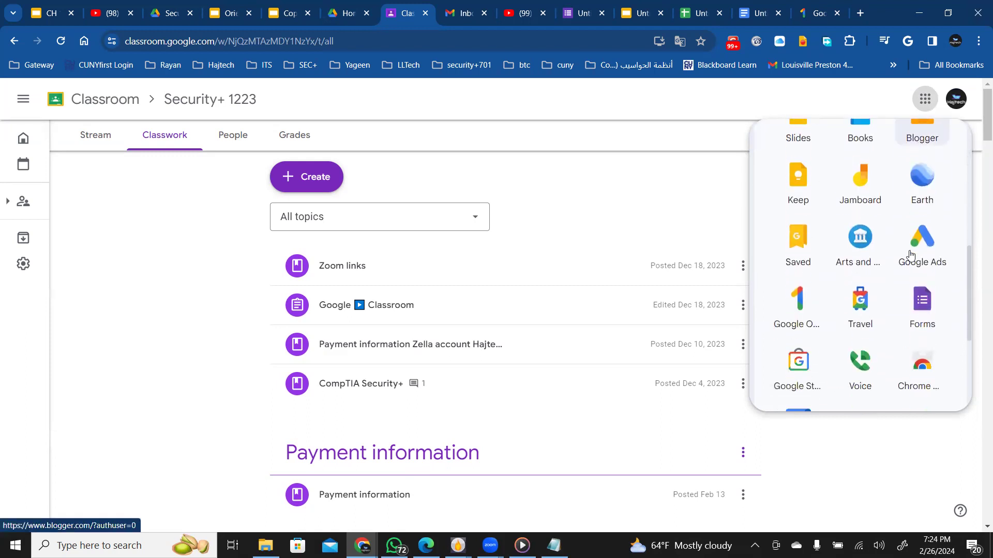
pyautogui.scroll(2, 910, 255)
pyautogui.scroll(5, 910, 255)
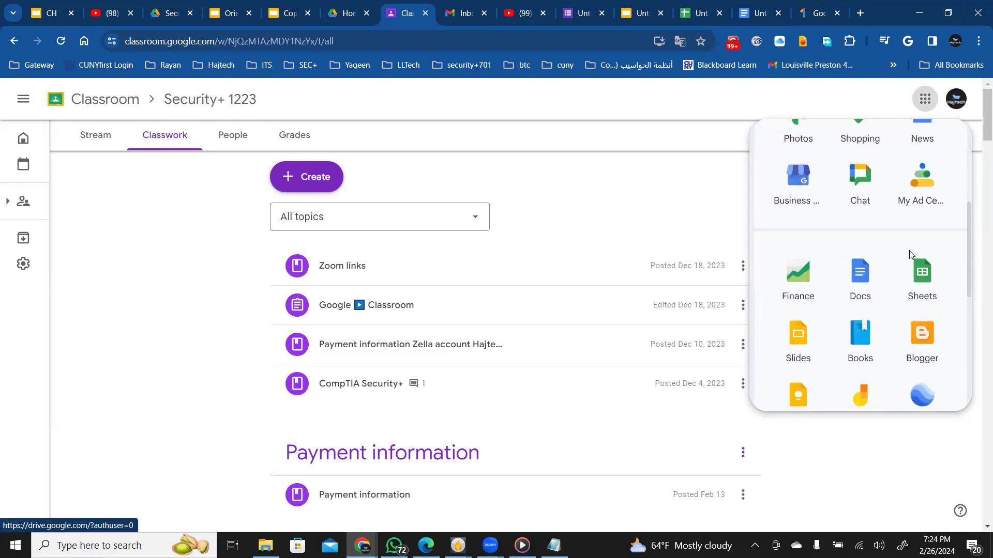
pyautogui.scroll(-6, 911, 254)
pyautogui.scroll(8, 911, 254)
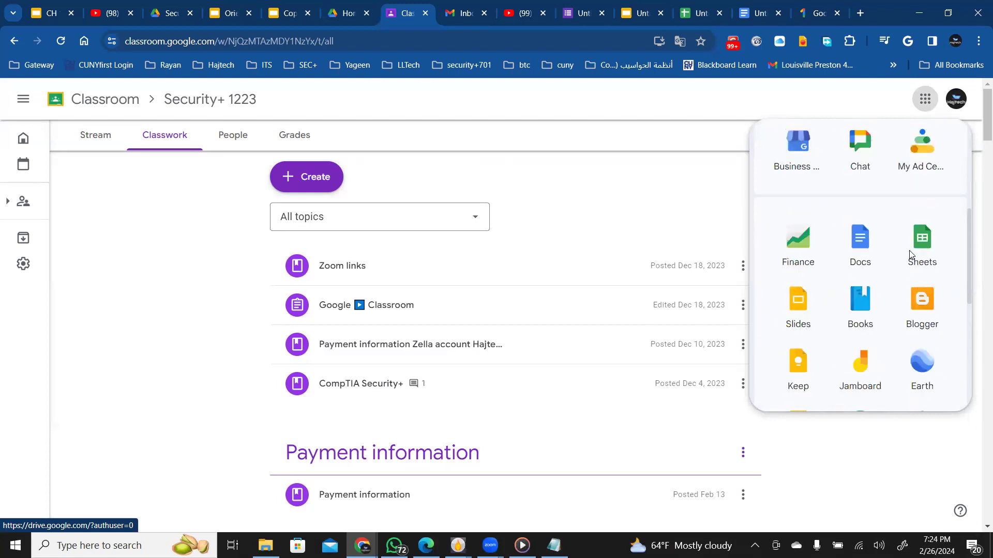
pyautogui.scroll(-3, 911, 254)
pyautogui.scroll(-2, 911, 254)
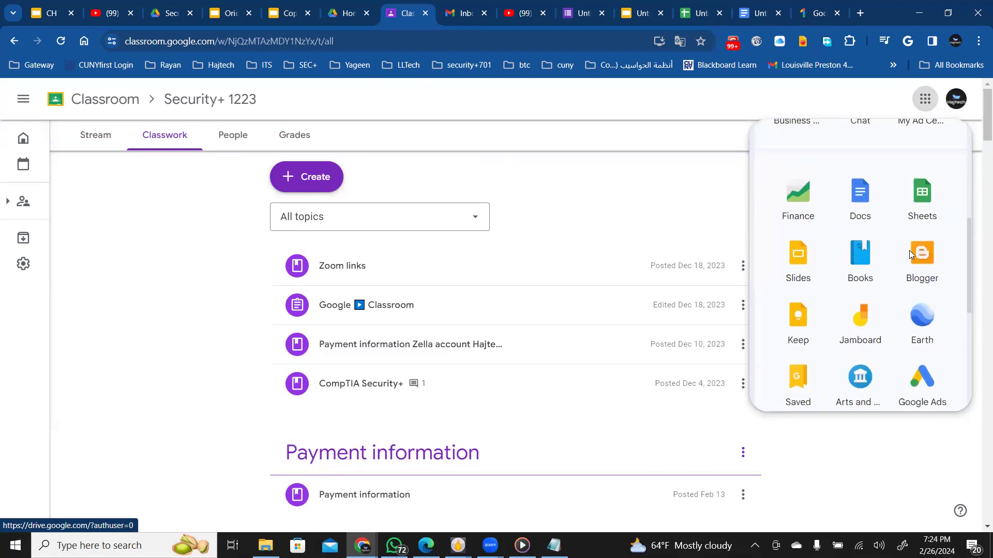
pyautogui.scroll(4, 915, 252)
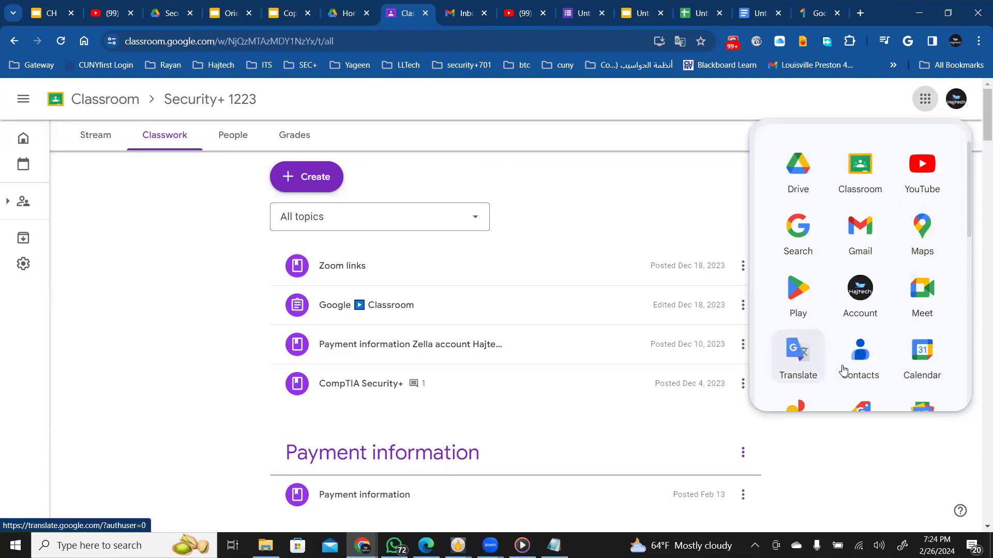
# Open Google Translate from the Google apps, switch the source language to Arabic, and set it back to English.
pyautogui.click(798, 358)
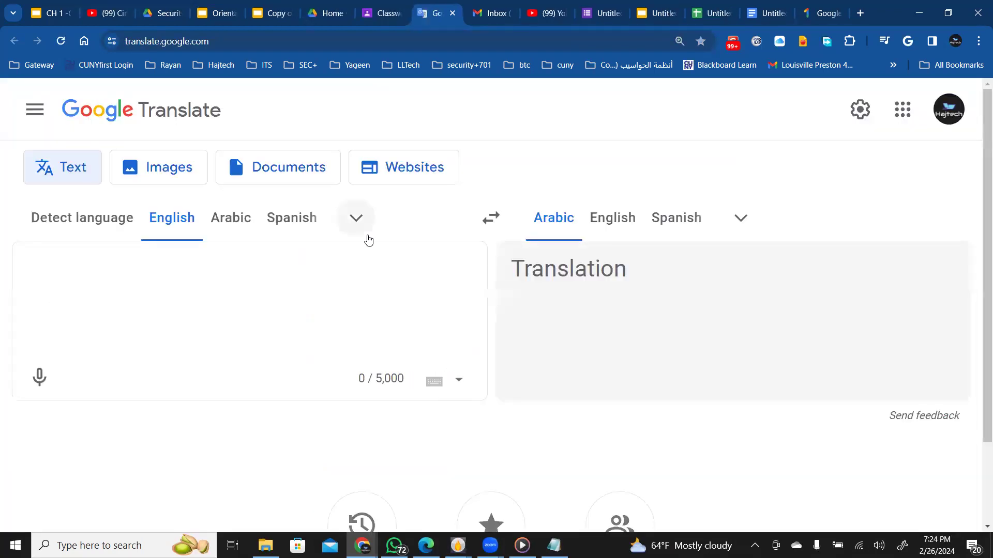
pyautogui.click(231, 217)
pyautogui.click(175, 218)
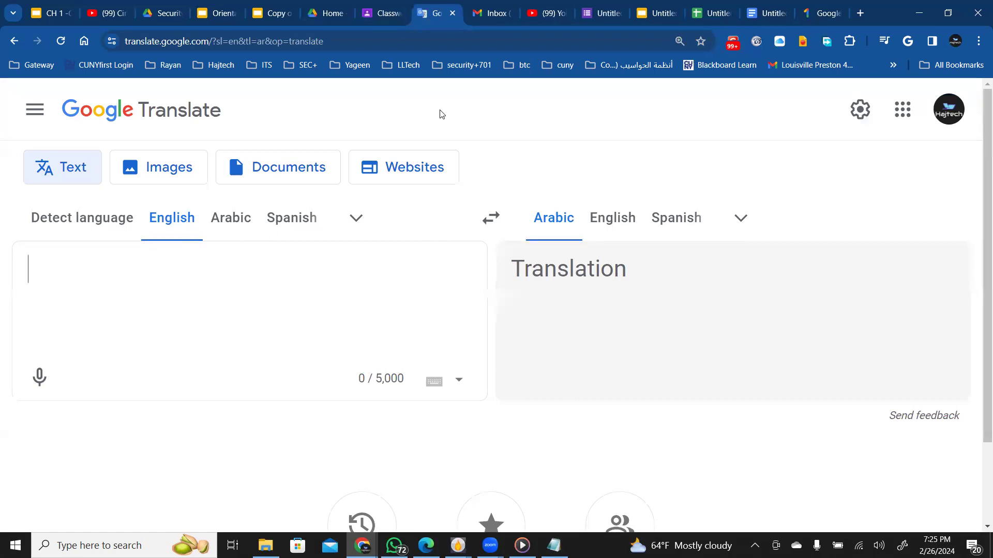
# Switch from Translate to the open Security+ 1223 classwork, the Drive home page, and the Gmail inbox in turn.
pyautogui.click(388, 13)
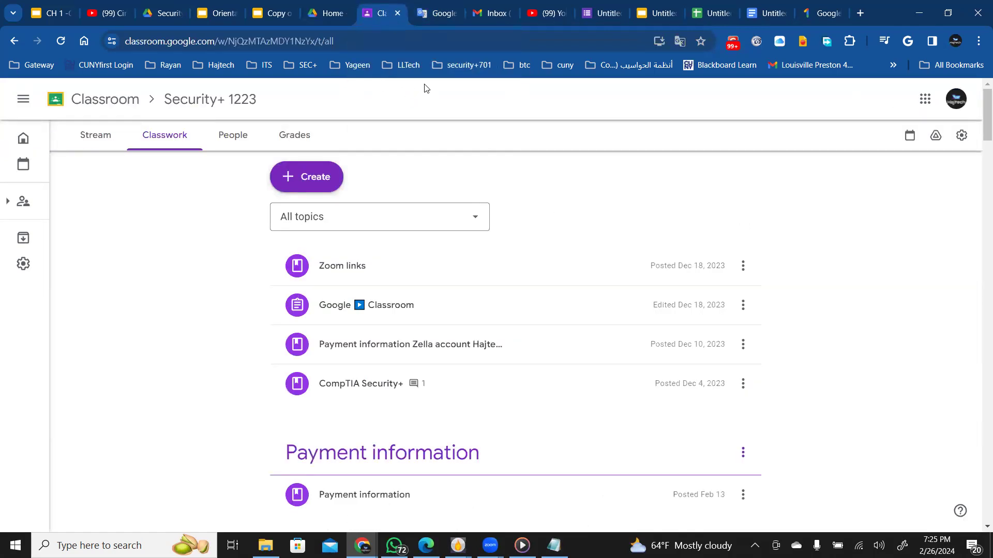
pyautogui.click(325, 14)
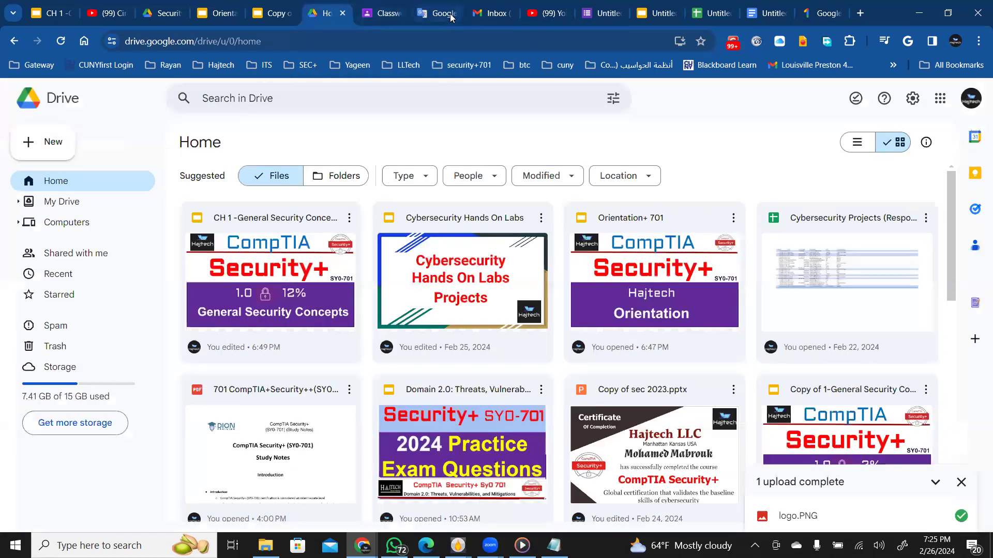
pyautogui.click(486, 16)
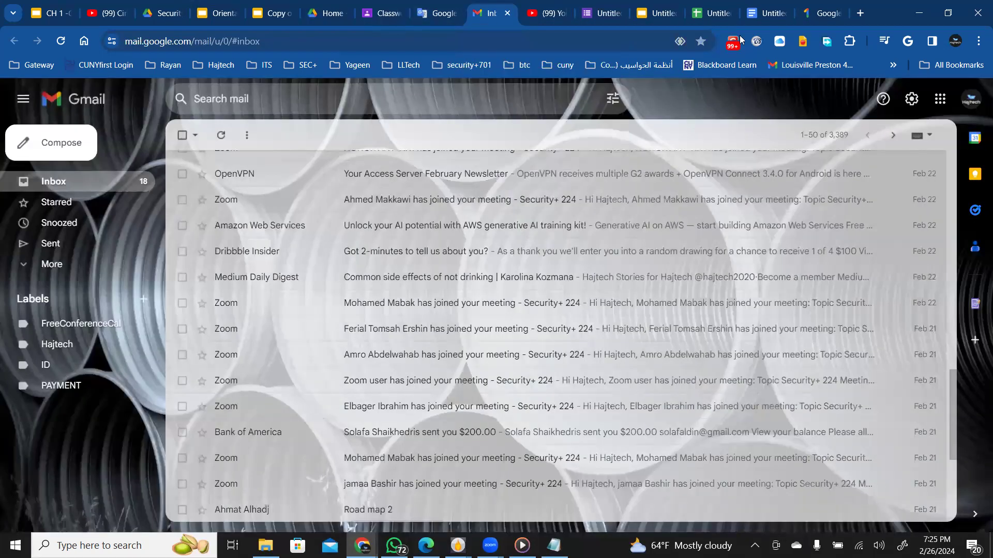
# Launch Classroom from Gmail's Google apps, enter the Security+ 701 class, and skim its stream.
pyautogui.click(941, 99)
pyautogui.click(867, 160)
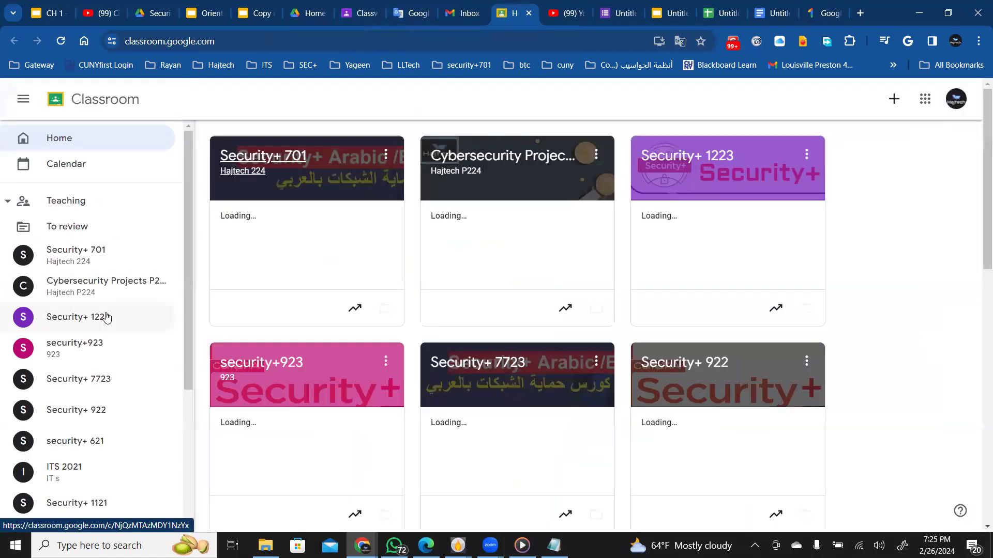
pyautogui.click(155, 257)
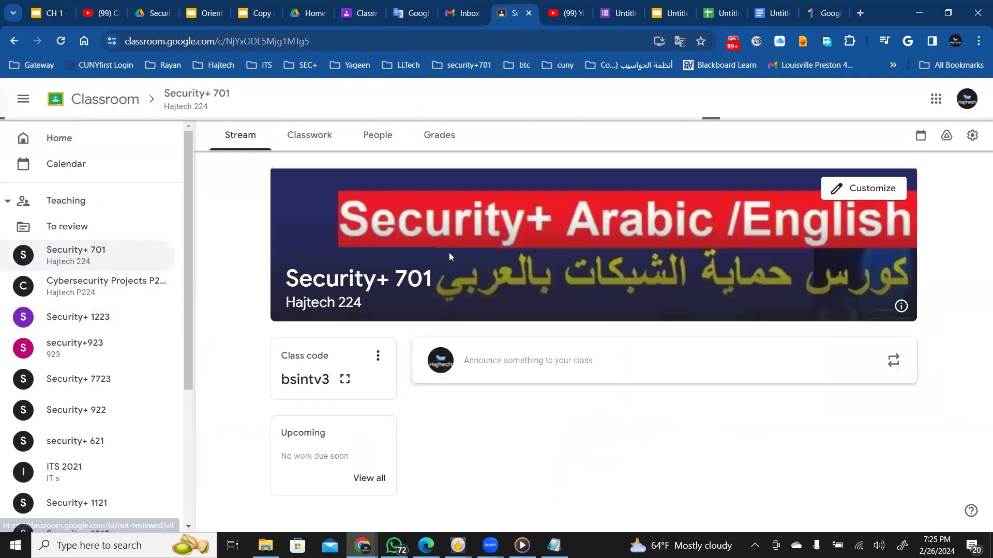
pyautogui.scroll(-4, 531, 315)
pyautogui.scroll(4, 530, 304)
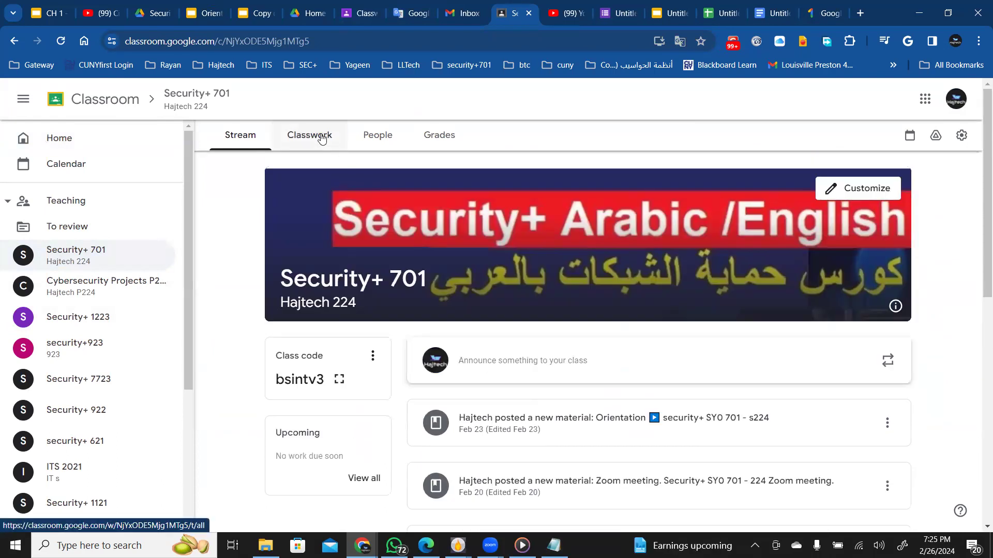
# Show the Security+ 701 classwork, expand the CompTIA Security SY0 701 exam objectives material under Information, and open its PDF.
pyautogui.click(322, 138)
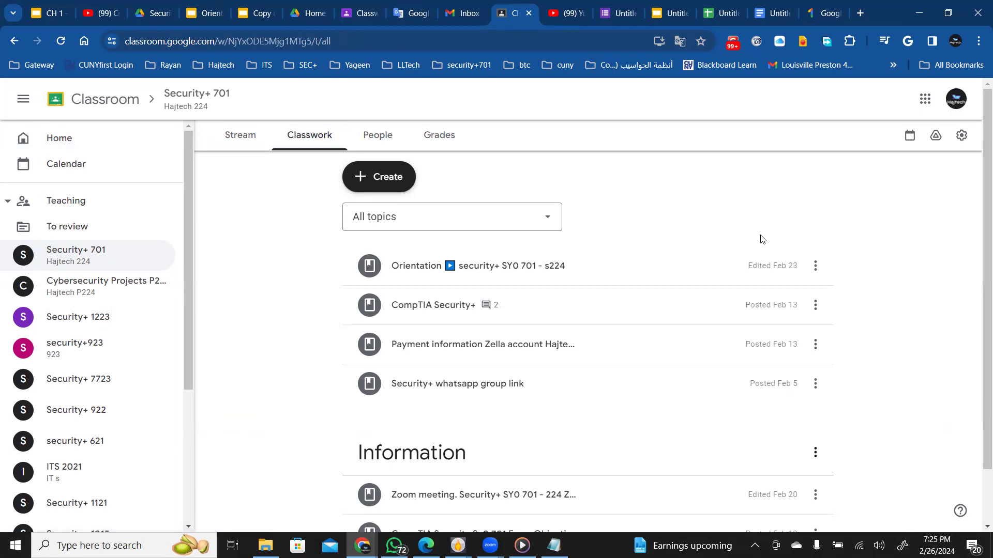
pyautogui.scroll(-1, 669, 309)
pyautogui.click(543, 472)
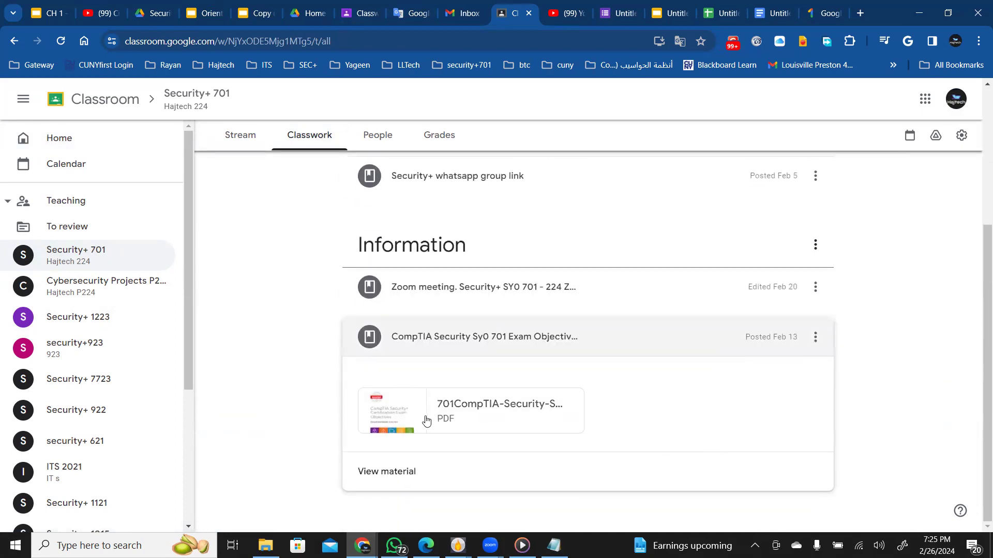
pyautogui.click(439, 409)
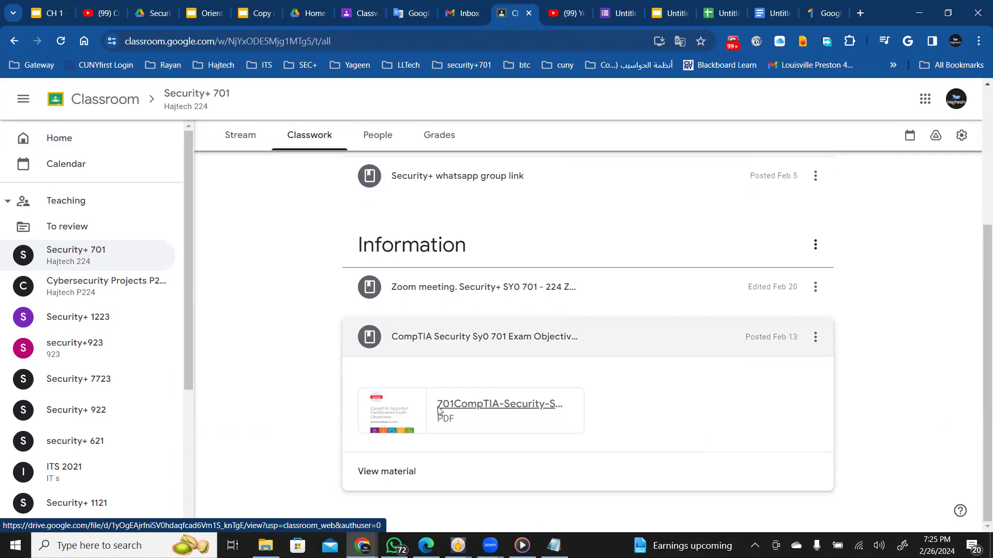